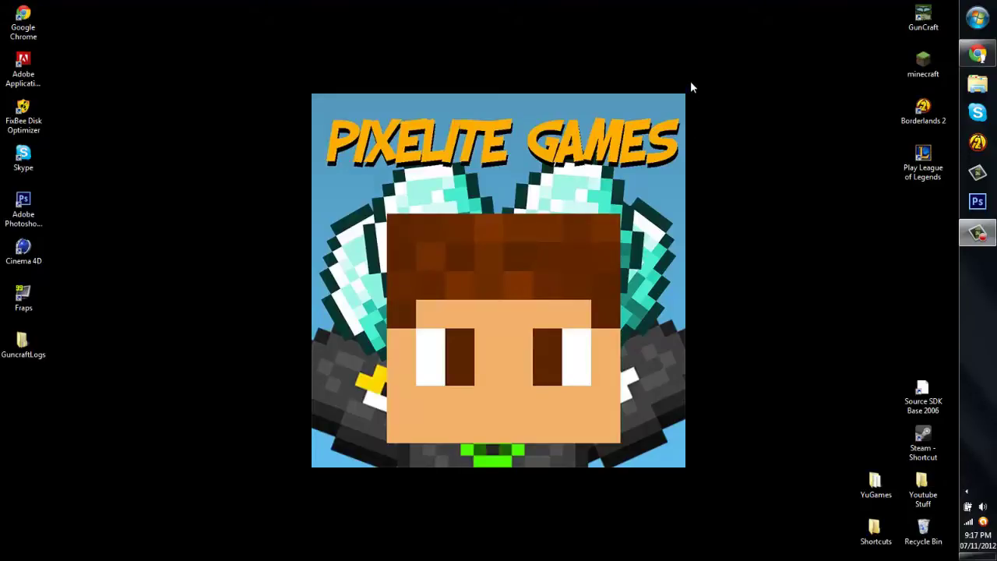
left_click_drag(690, 87, 306, 473)
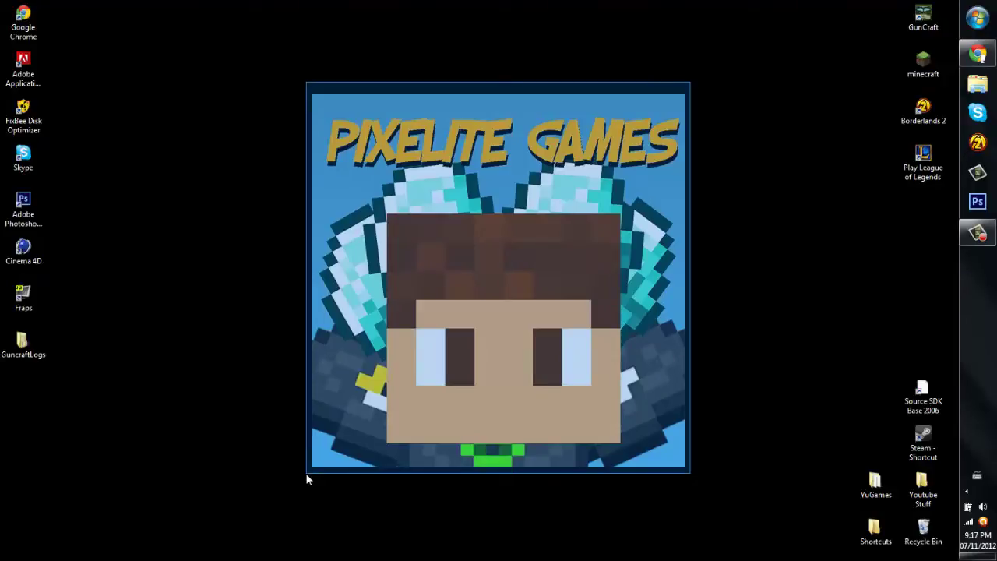
left_click_drag(306, 472, 699, 81)
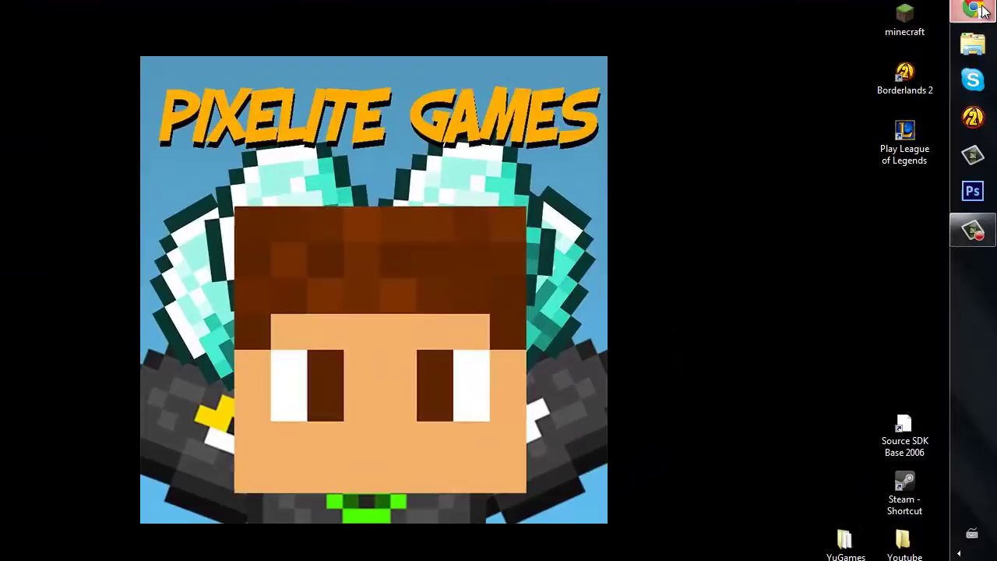
Step: Switch to Chrome, bring up the OptiFine forum topic and locate the Preview OptiFine HD B2 Standard entry for Minecraft 1.4.2
left_click(972, 10)
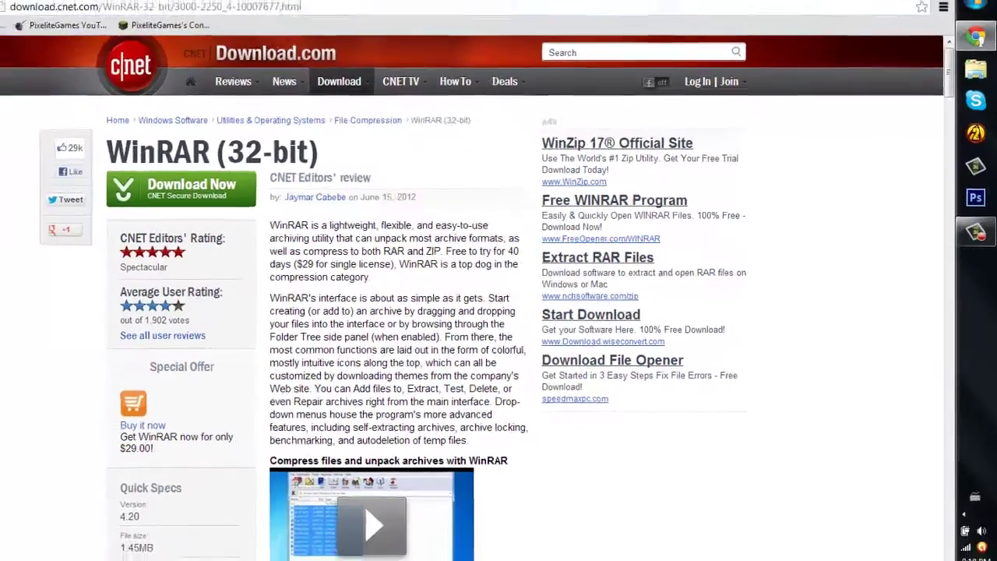
left_click(114, 8)
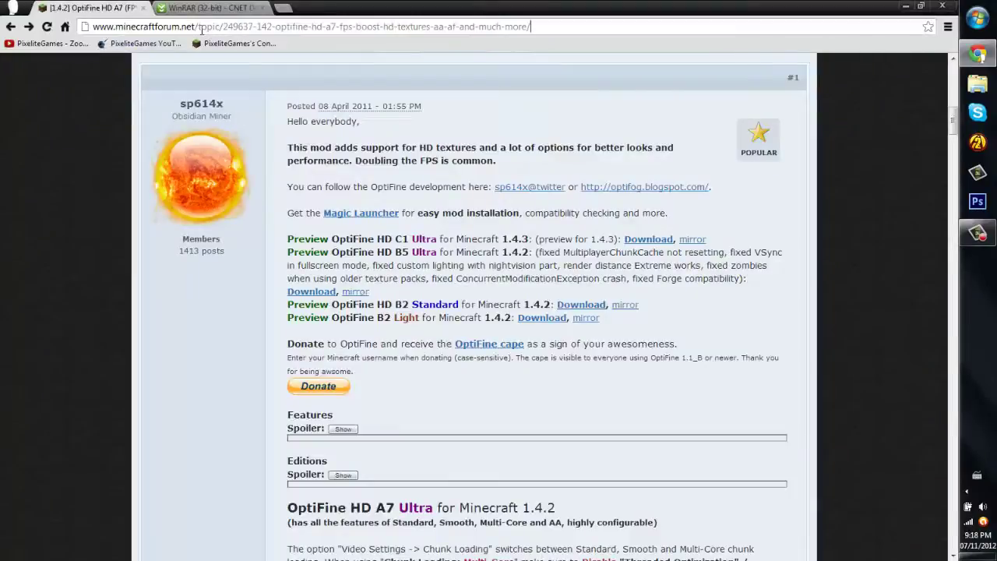
left_click_drag(200, 28, 533, 27)
left_click_drag(533, 27, 564, 30)
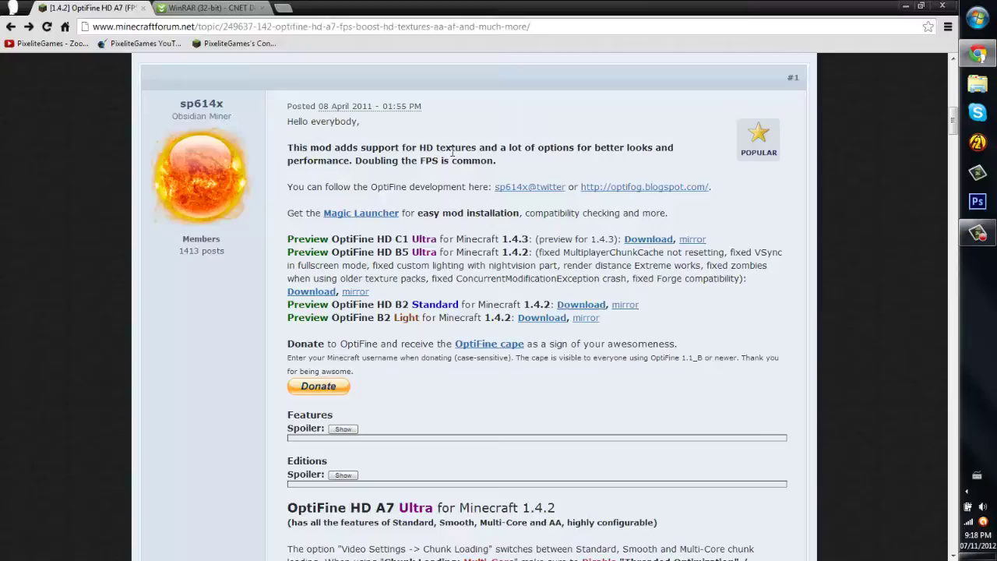
scroll(303, 128, "up", 10)
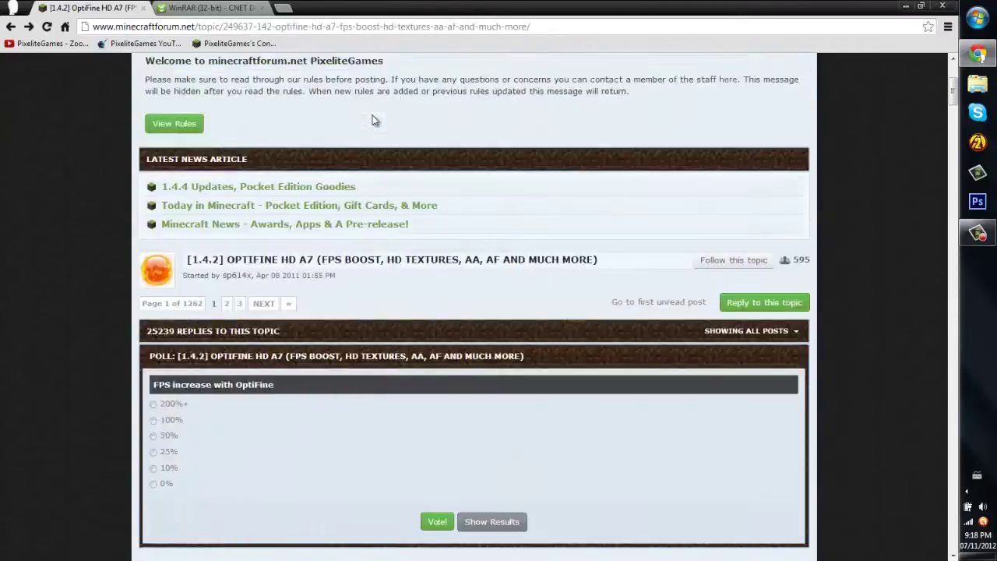
scroll(373, 129, "down", 8)
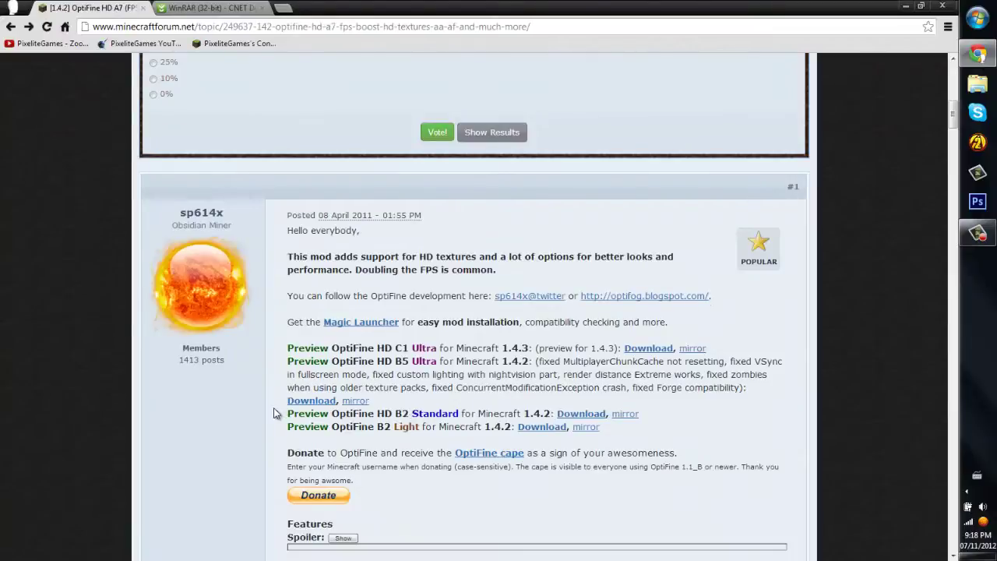
left_click_drag(288, 413, 460, 414)
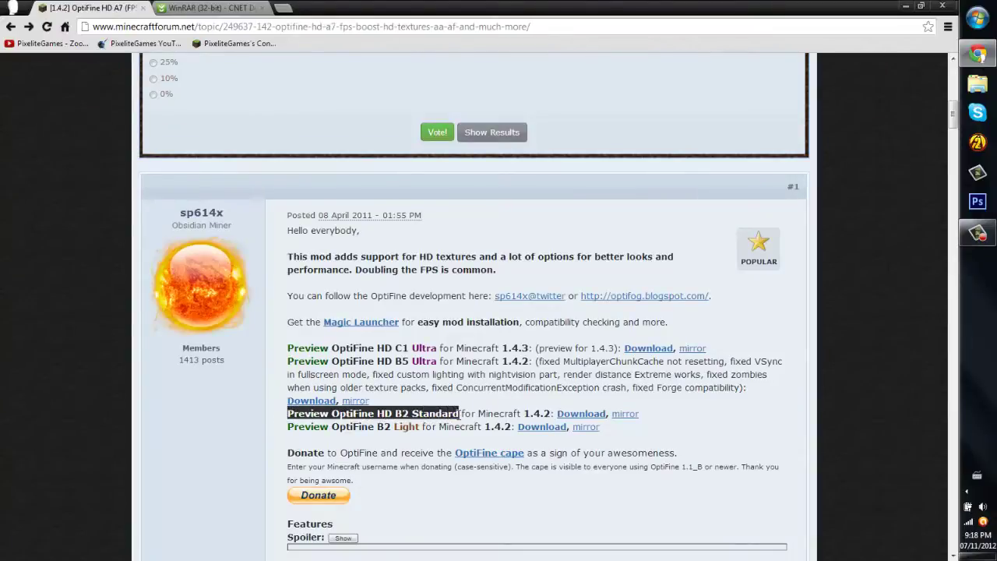
Step: Download OptiFine_1.4.2_HD_B2.zip from the HD B2 Standard entry, skipping the adf.ly advertisement
left_click(573, 413)
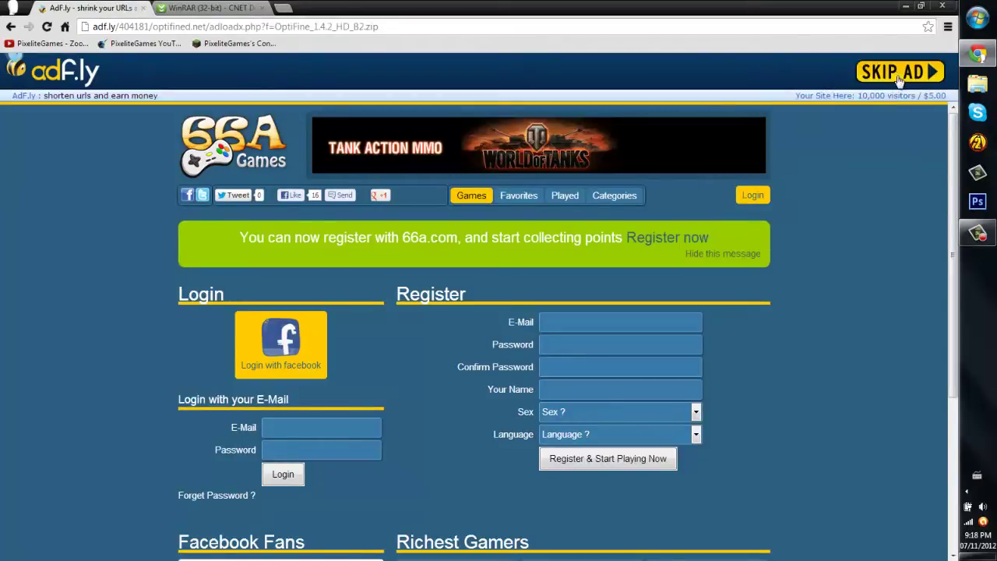
left_click(897, 78)
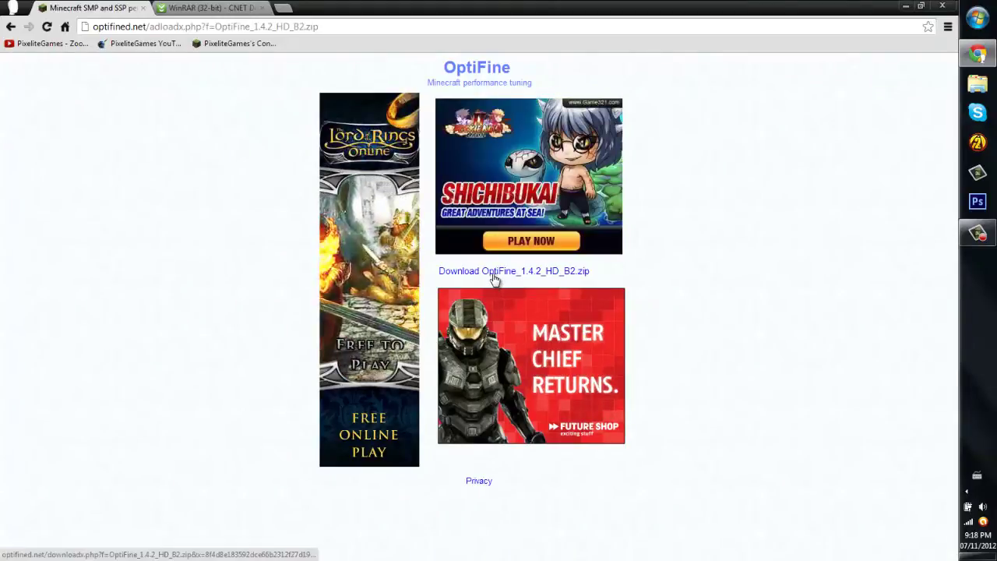
left_click(494, 274)
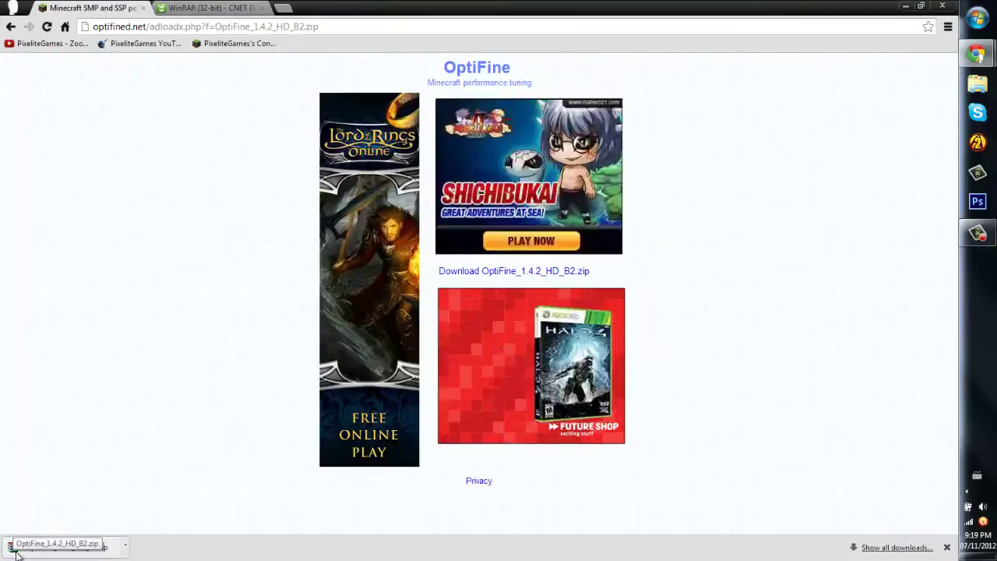
Step: Close all the Chrome windows, including the League of Legends pop-up
mouse_move(977, 55)
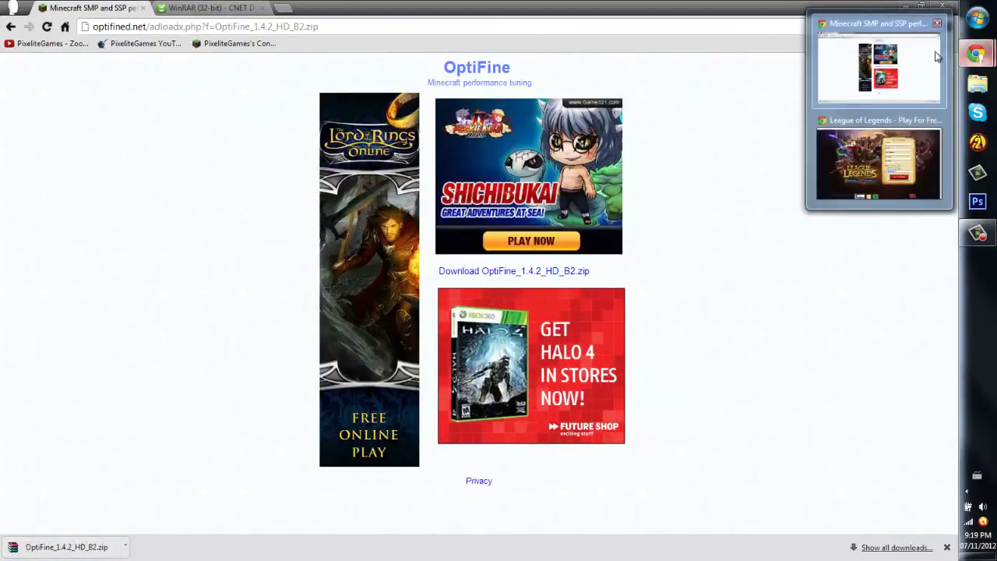
left_click(950, 7)
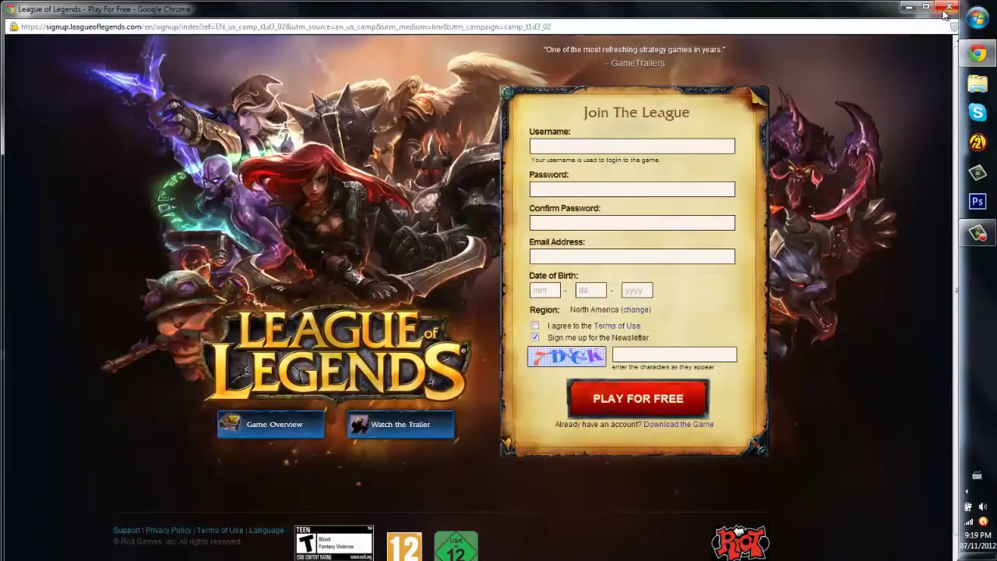
left_click(949, 7)
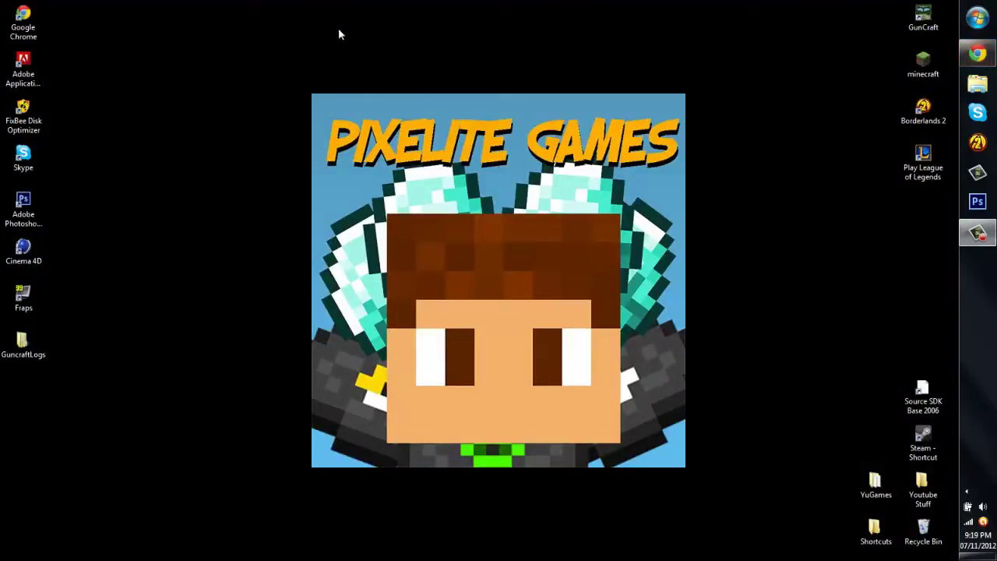
right_click(977, 53)
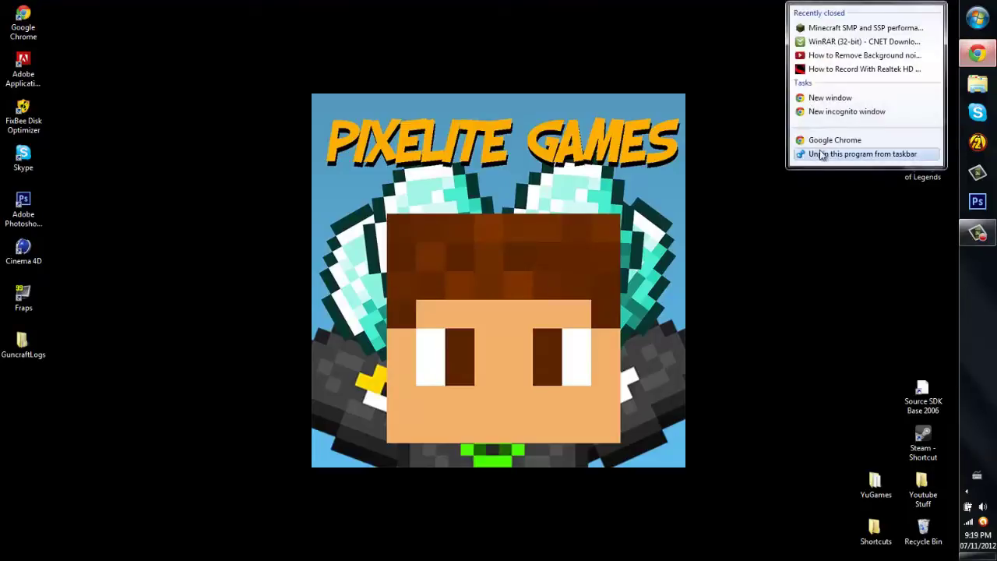
left_click(877, 115)
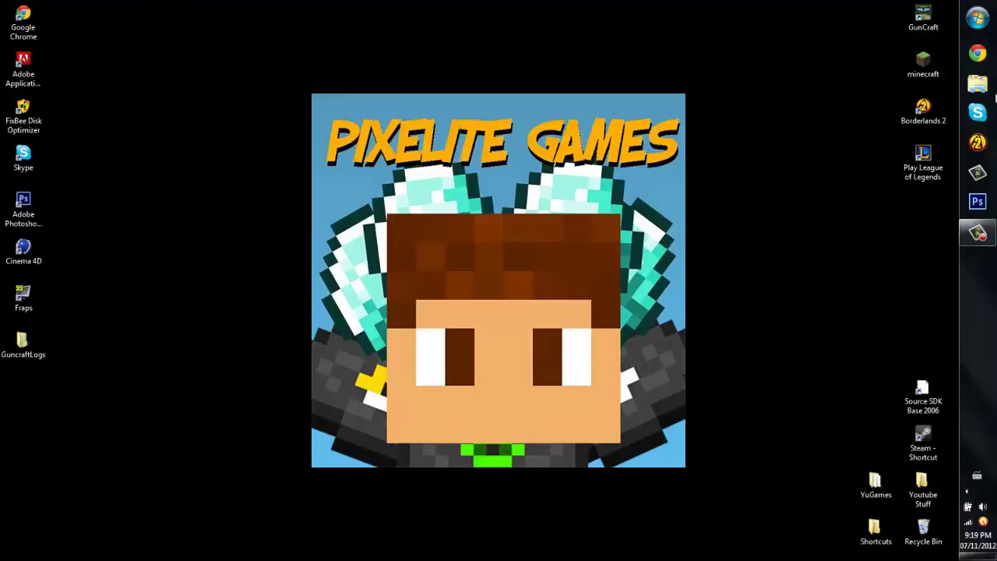
Step: Move the OptiFine_1.4.2_HD_B2 archive from the Downloads folder to the desktop and minimize the folder window
left_click(978, 86)
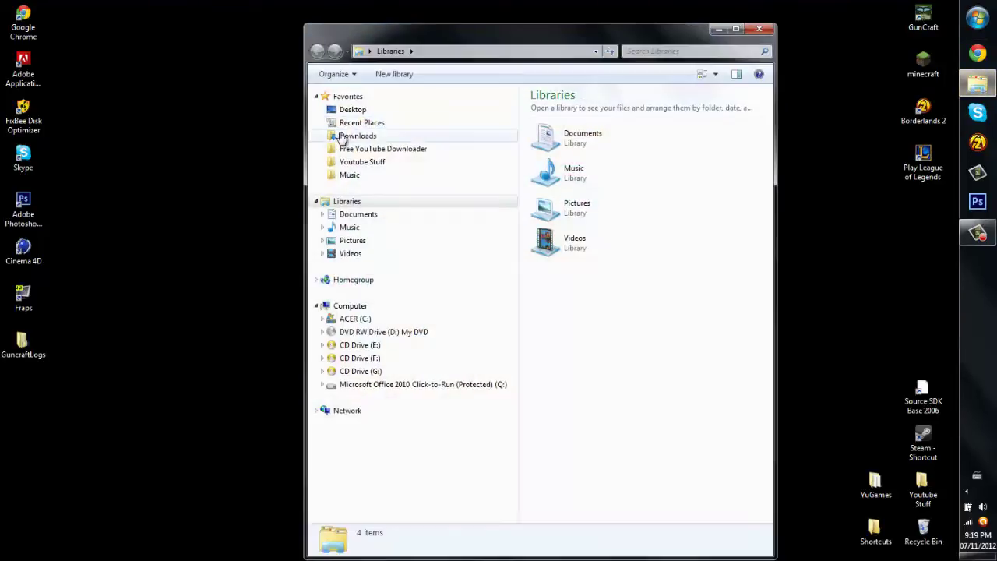
left_click(358, 135)
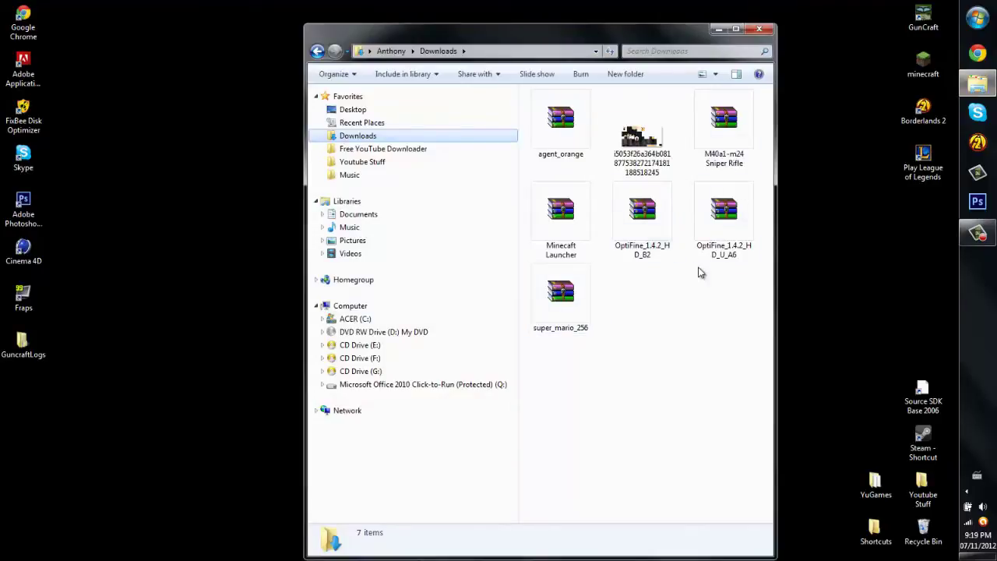
left_click_drag(659, 233, 278, 216)
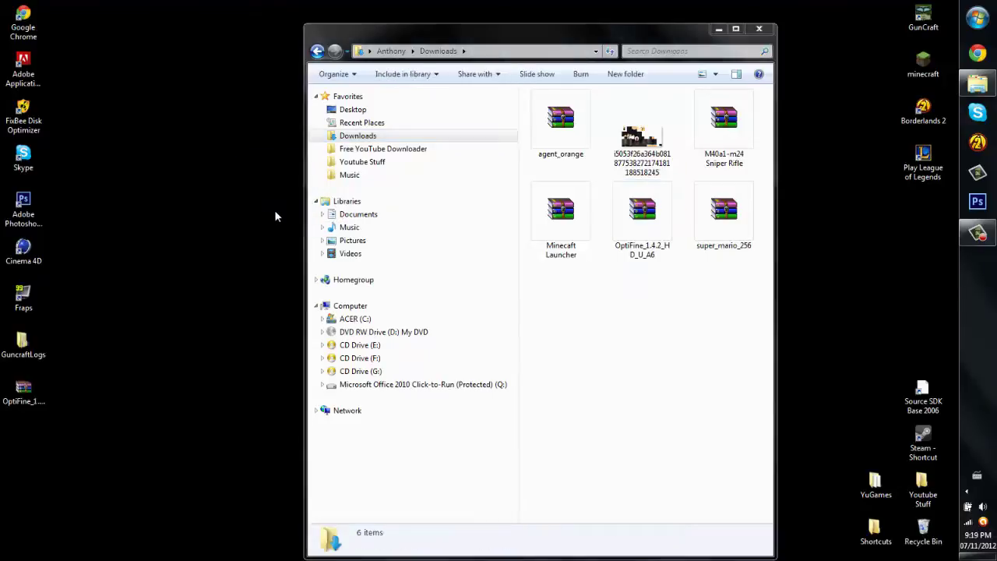
left_click(720, 29)
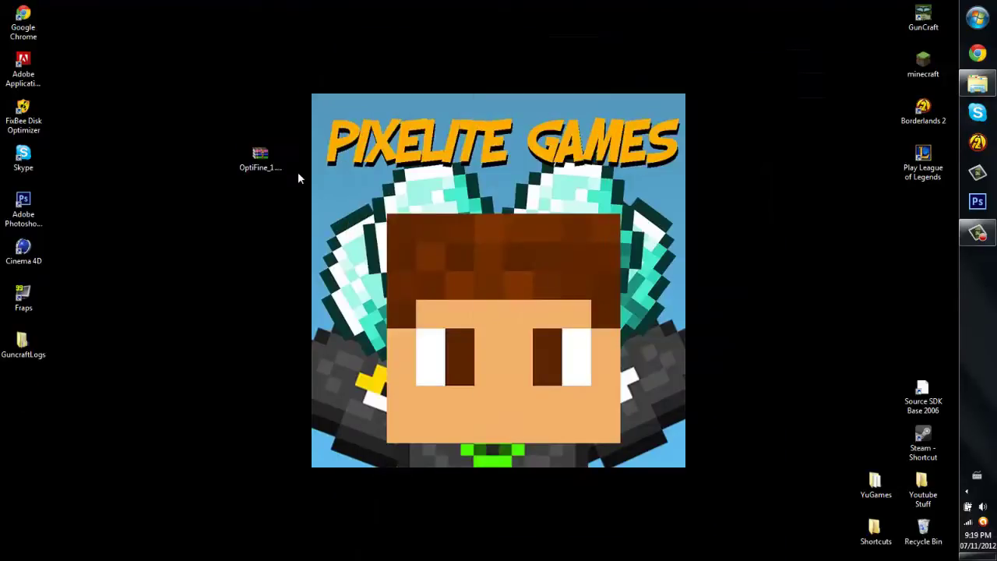
Step: Open the OptiFine archive from the desktop in WinRAR, dismiss the licence reminder and dock the window to the left half of the screen
left_click(242, 161)
double_click(242, 161)
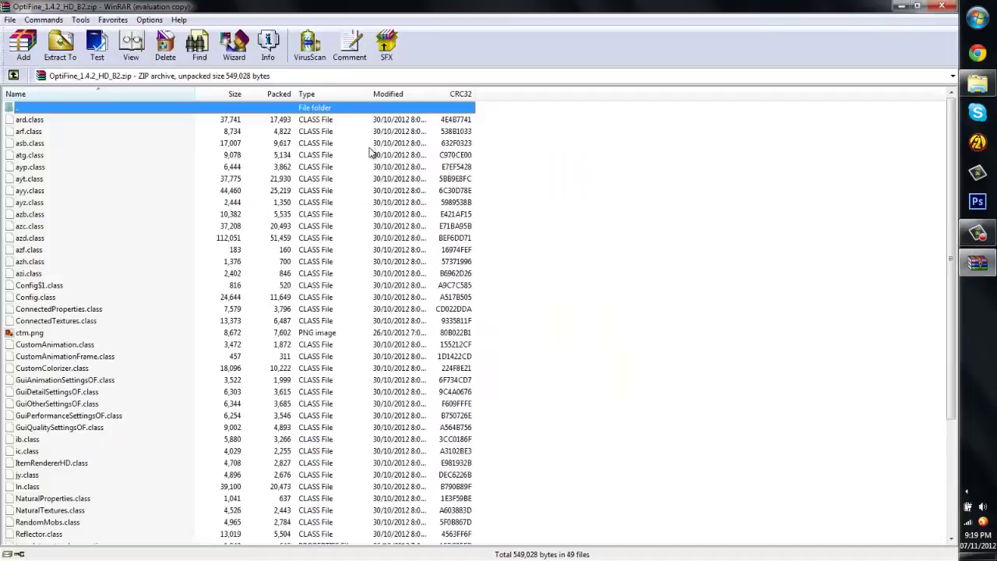
left_click_drag(551, 133, 442, 288)
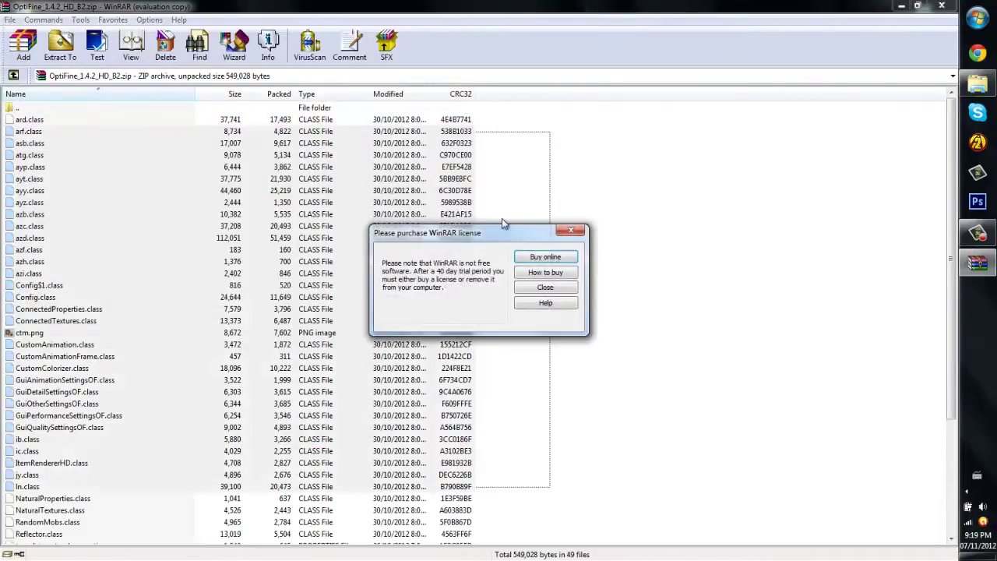
left_click(567, 280)
scroll(567, 280, "down", 5)
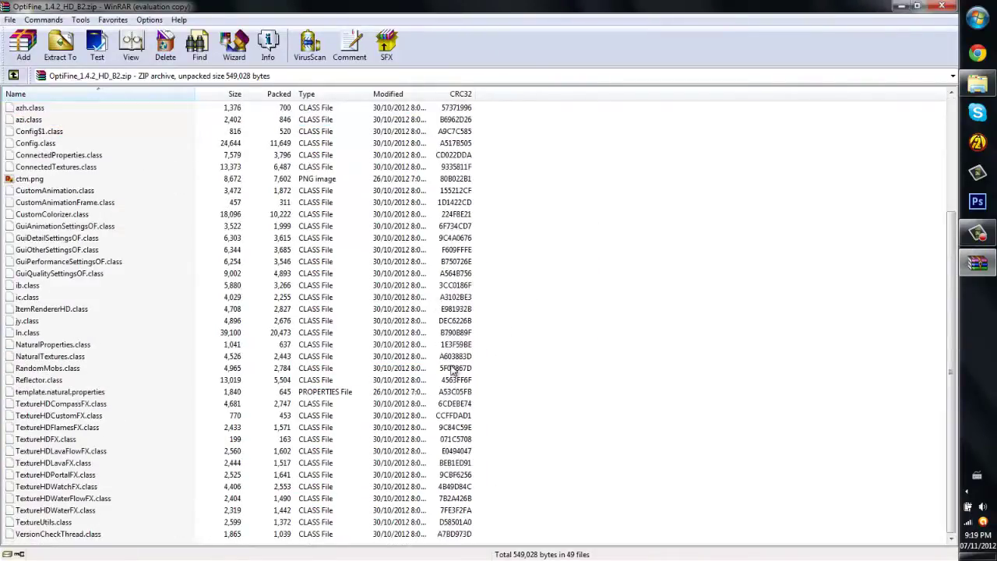
scroll(457, 378, "up", 5)
left_click_drag(663, 5, 1, 274)
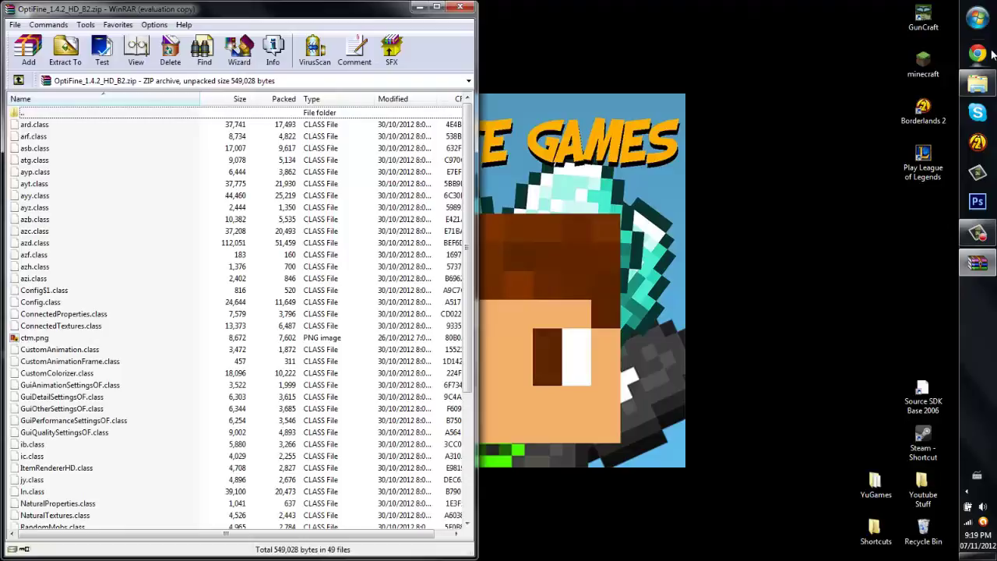
left_click(977, 17)
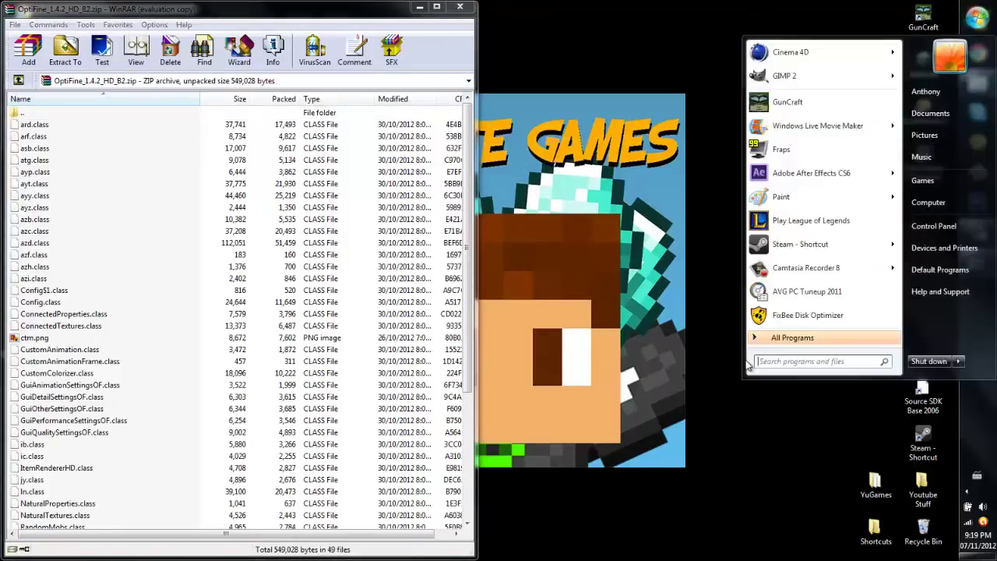
type("%ap")
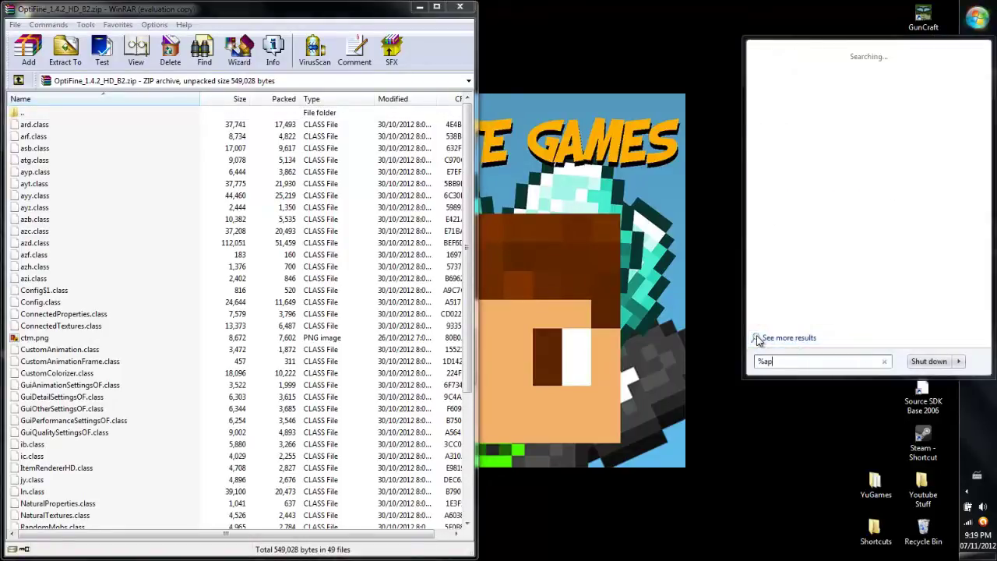
type("pdata")
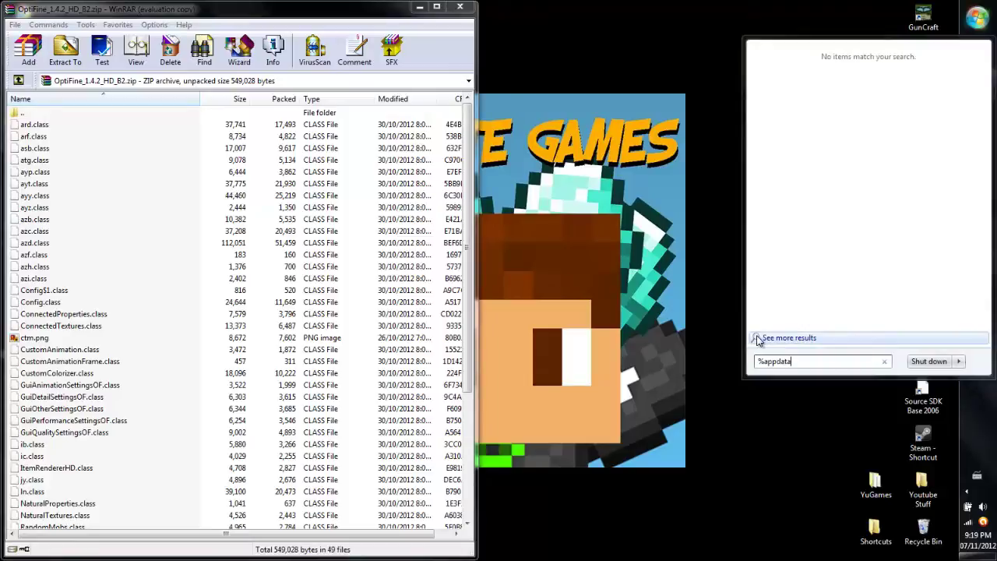
type("%")
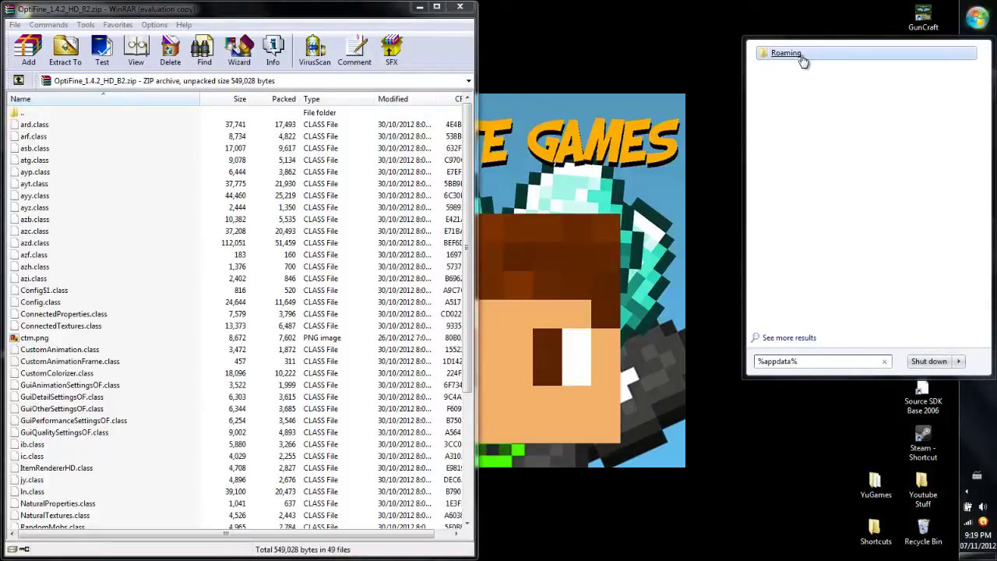
left_click(686, 81)
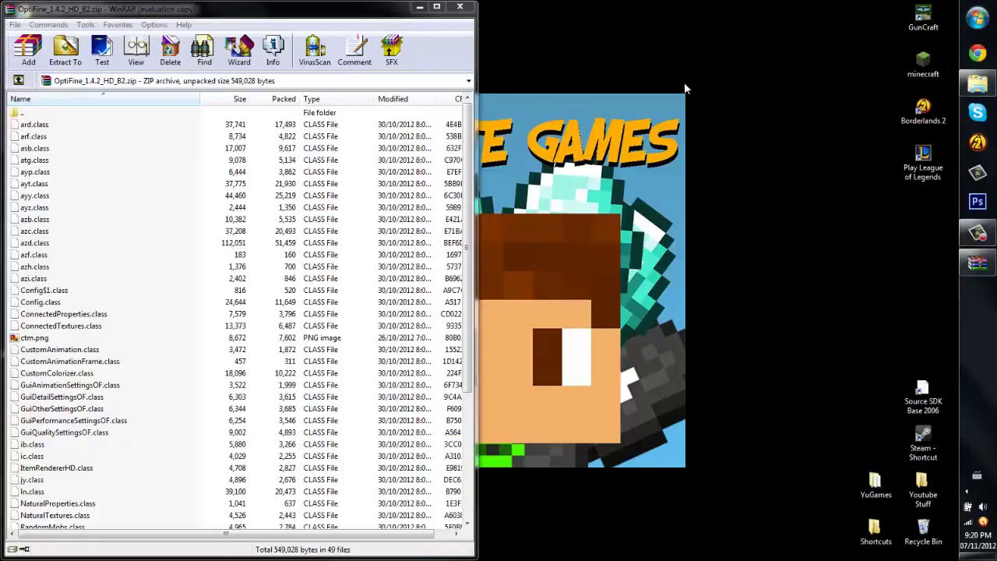
Step: Run %appdata% to open the Roaming folder, place its window beside WinRAR and go into the .minecraft\bin folder
key("super+r")
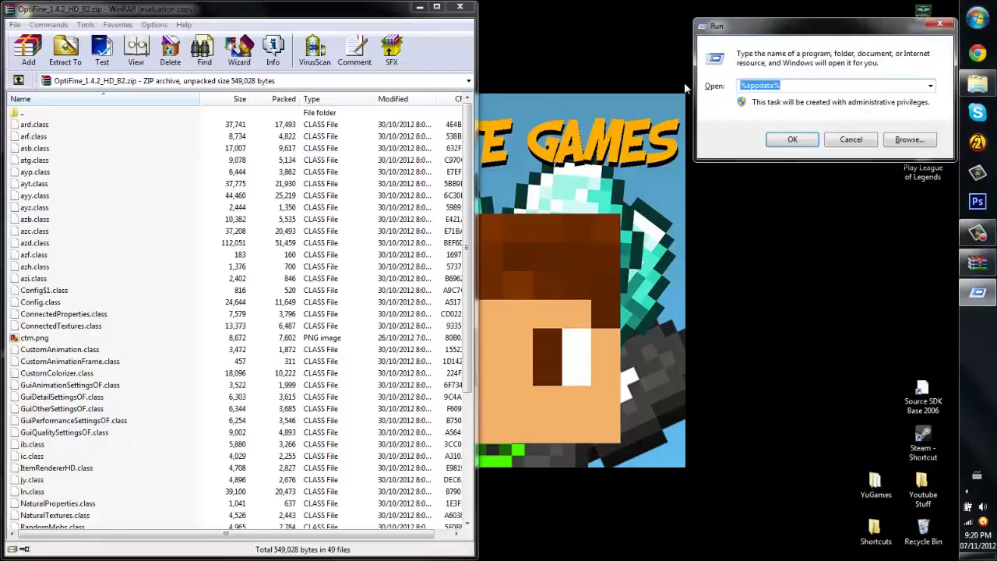
left_click(787, 140)
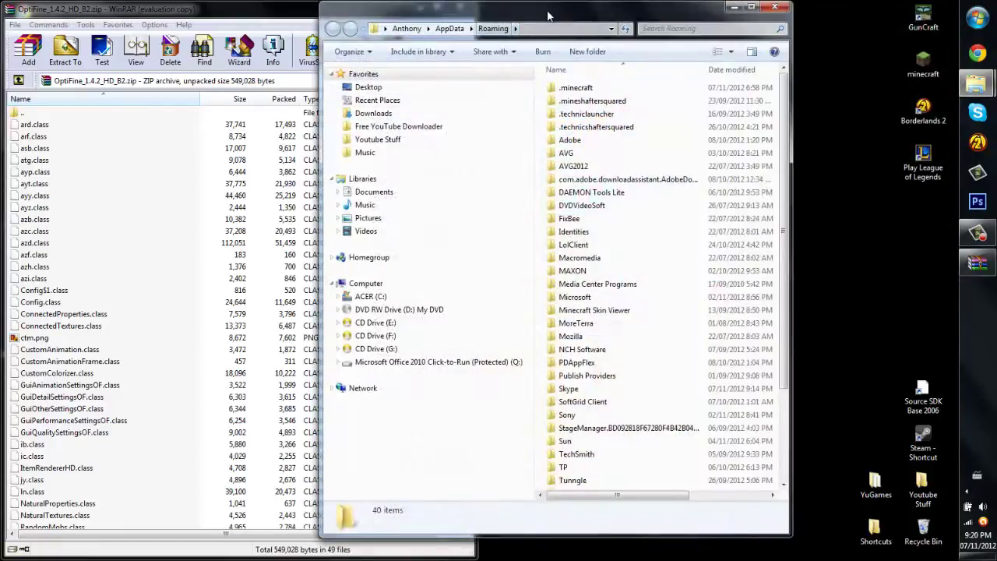
left_click_drag(549, 11, 595, 17)
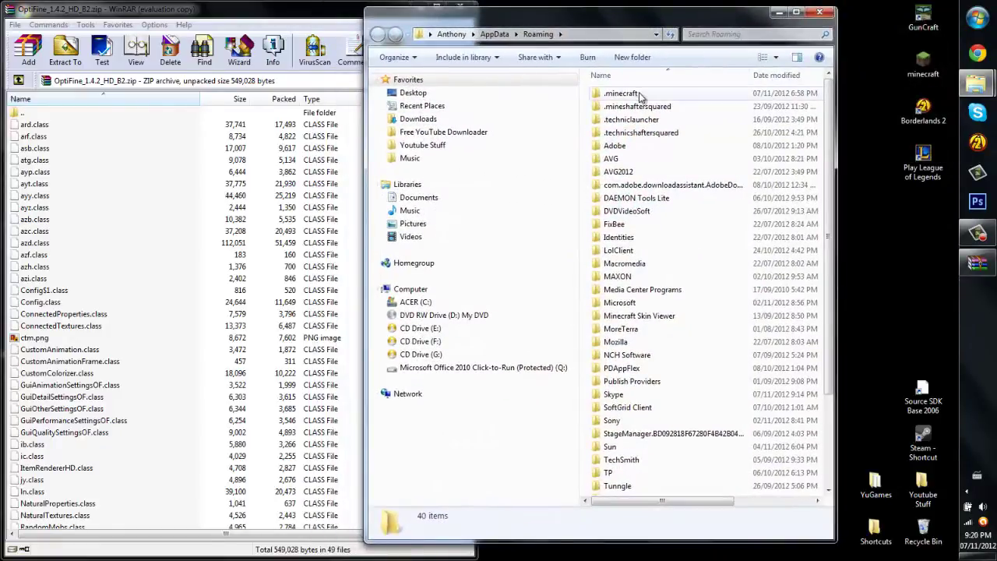
double_click(623, 94)
double_click(639, 94)
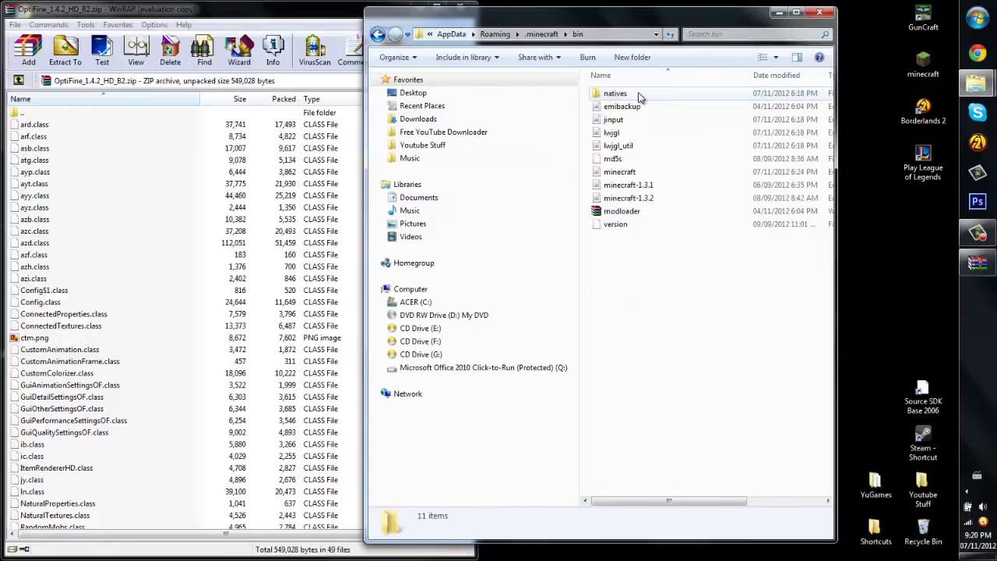
Step: Open the minecraft.jar file from the bin folder with WinRAR archiver and dismiss the licence reminder
left_click(632, 173)
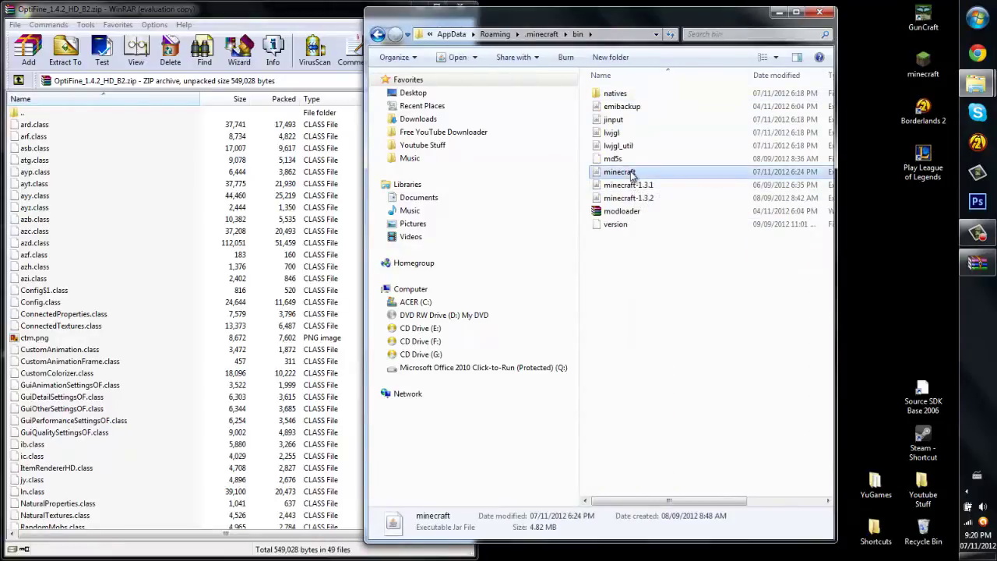
right_click(631, 176)
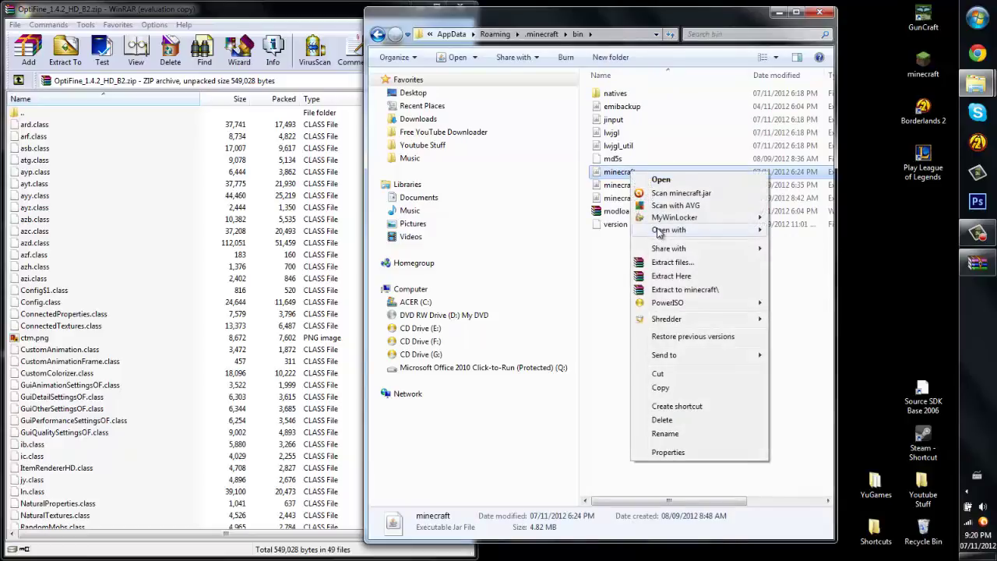
mouse_move(658, 231)
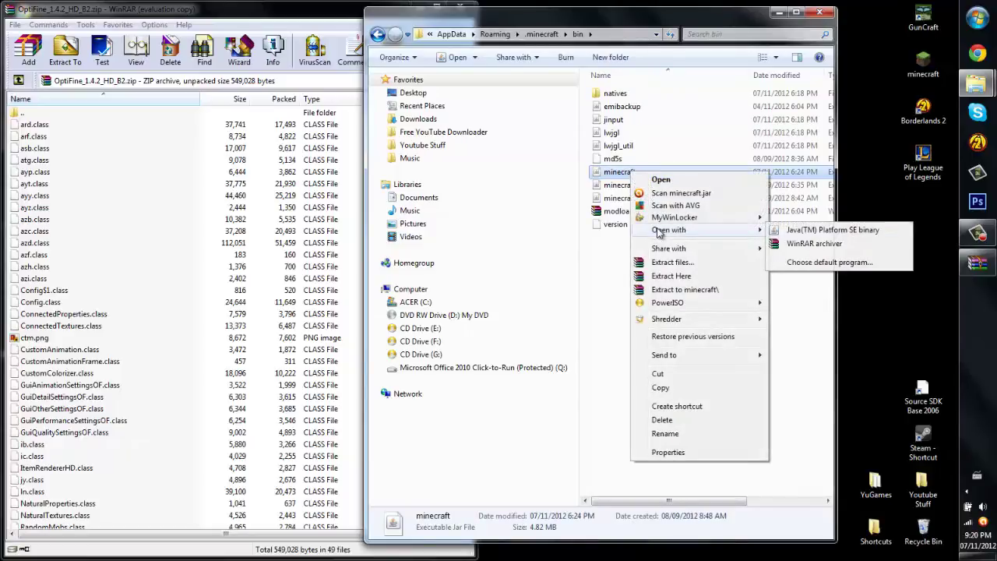
left_click(810, 244)
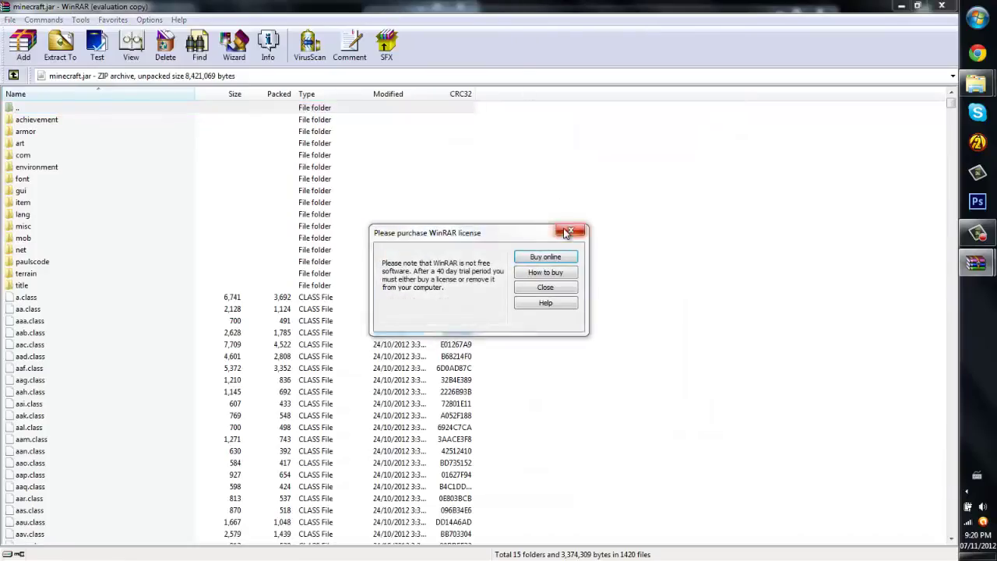
left_click(565, 232)
Step: Close the bin folder window and dock the minecraft.jar archive window beside the OptiFine archive
left_click_drag(623, 5, 736, 232)
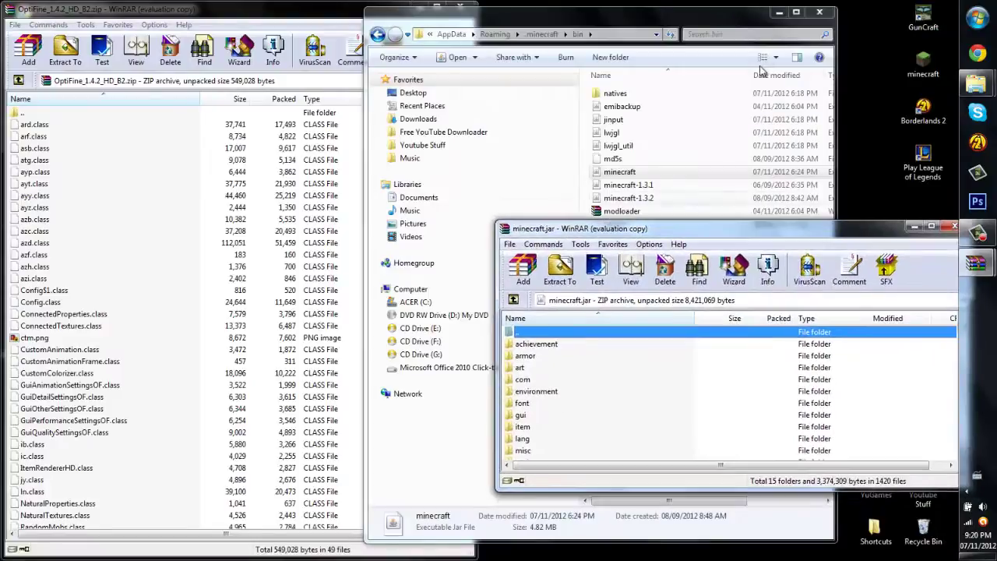
left_click(815, 13)
left_click_drag(830, 233, 995, 204)
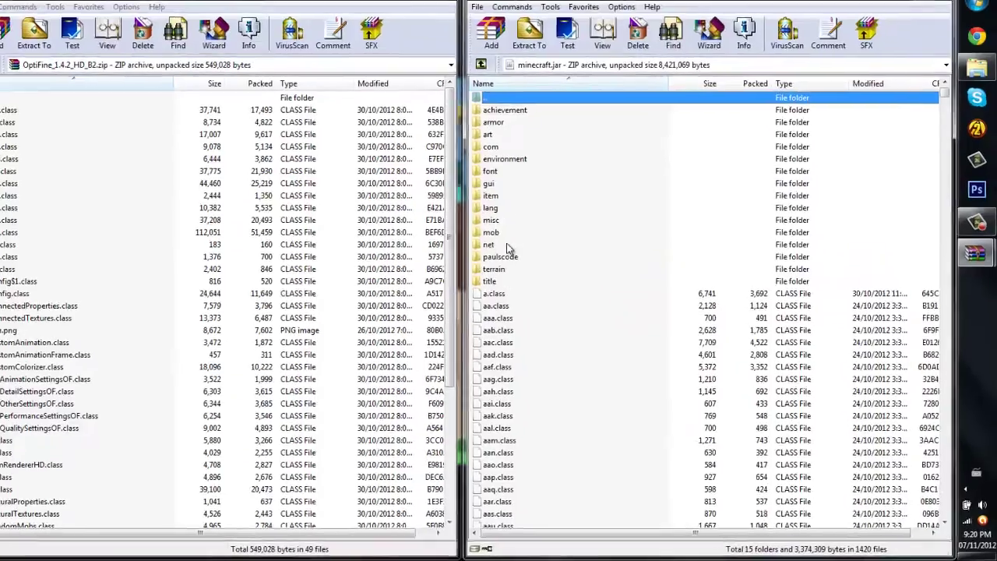
Step: Add all files from the OptiFine_1.4.2_HD_B2 archive to minecraft.jar, using the Add and replace files update mode
left_click(517, 241)
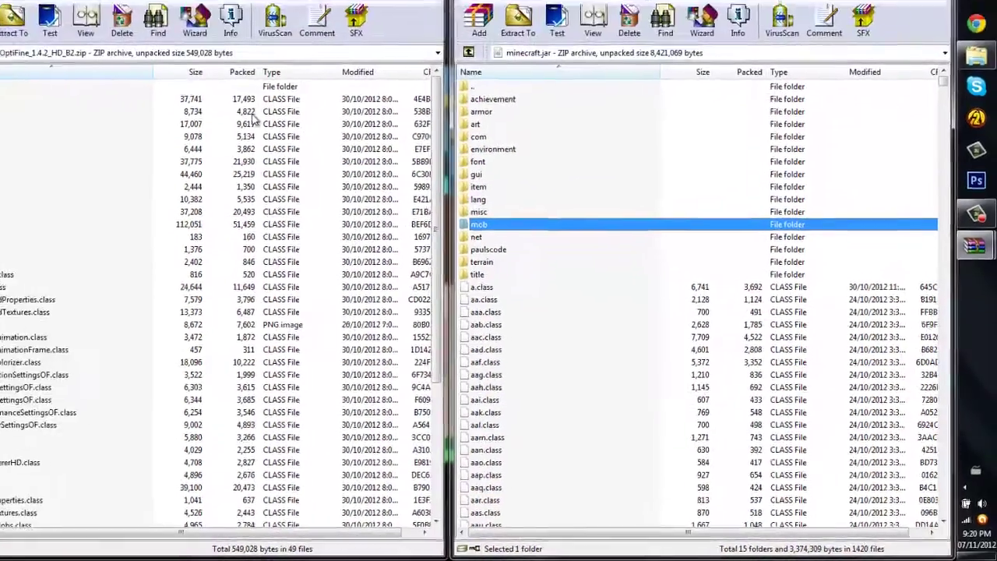
left_click(157, 145)
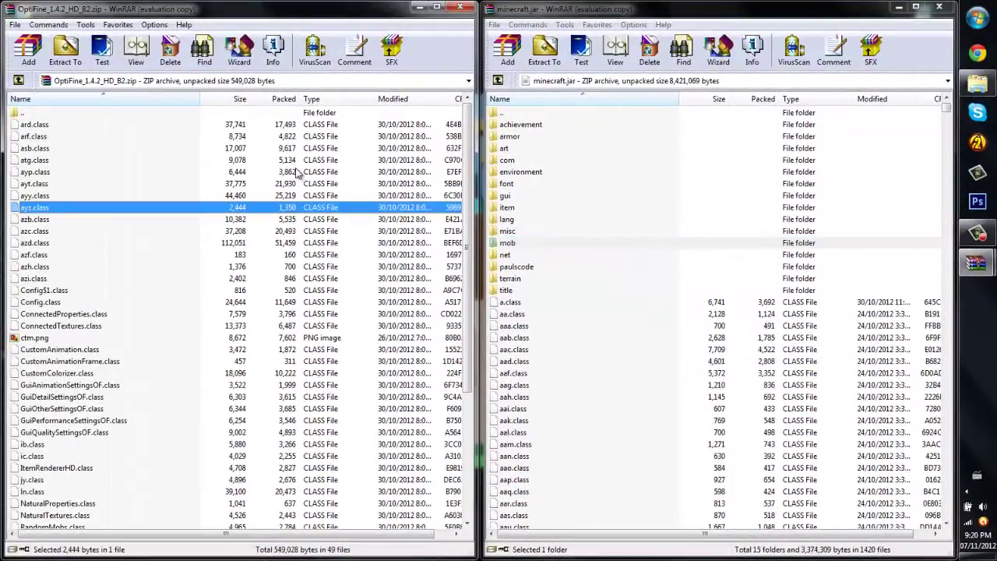
key("ctrl+a")
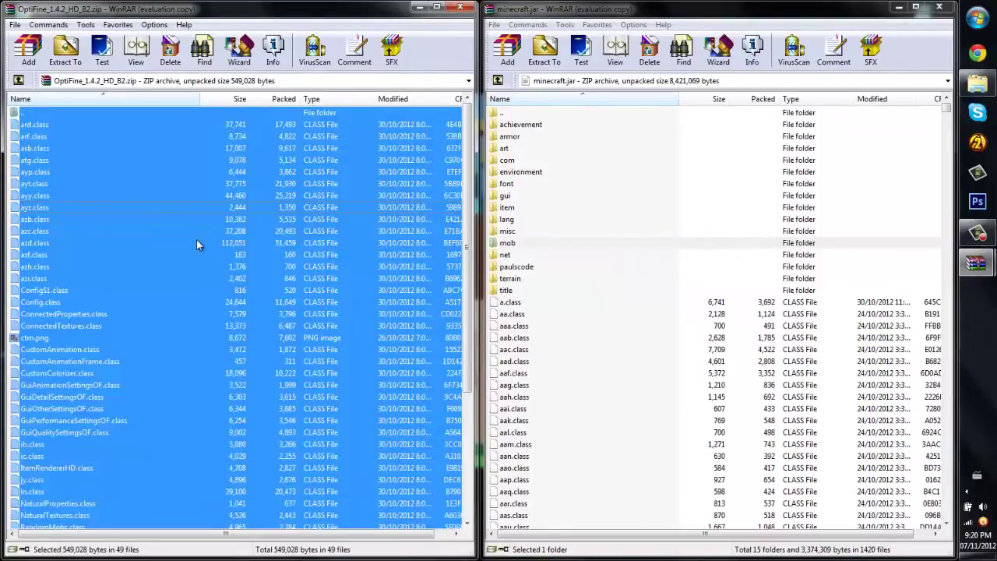
left_click_drag(606, 237, 606, 238)
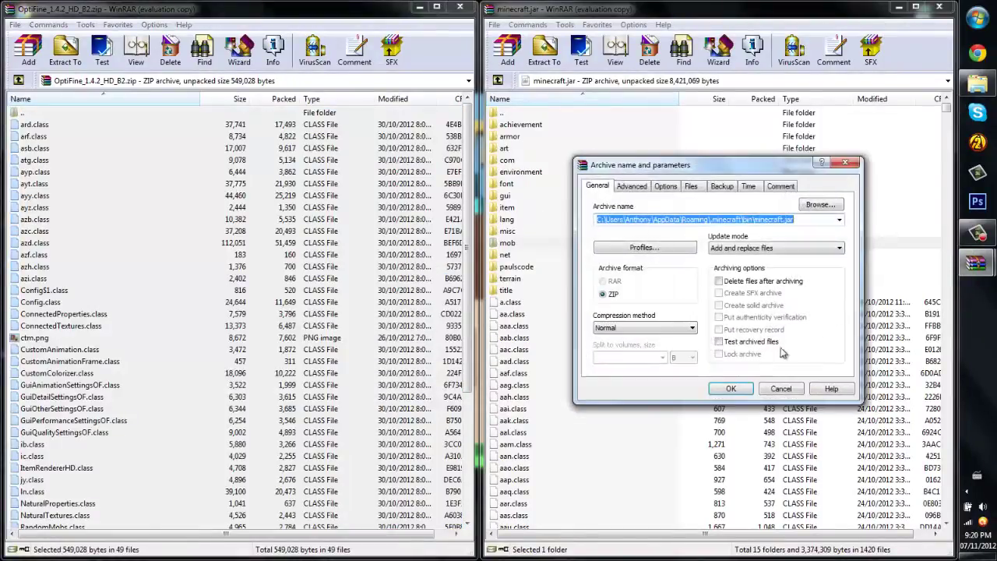
left_click(730, 389)
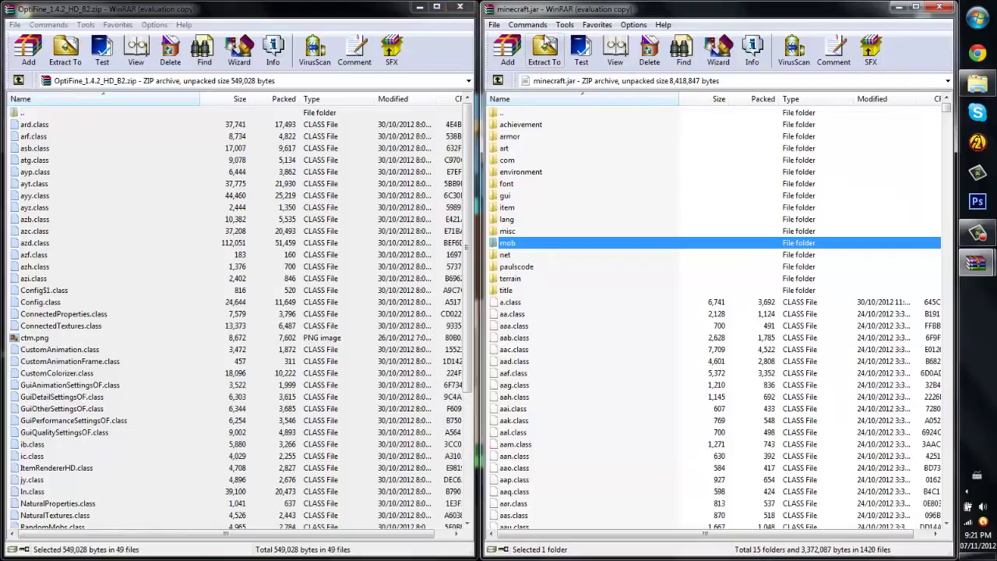
Step: Close both archive windows and the Downloads folder, and place the OptiFine archive below the GuncraftLogs folder on the desktop
mouse_move(980, 85)
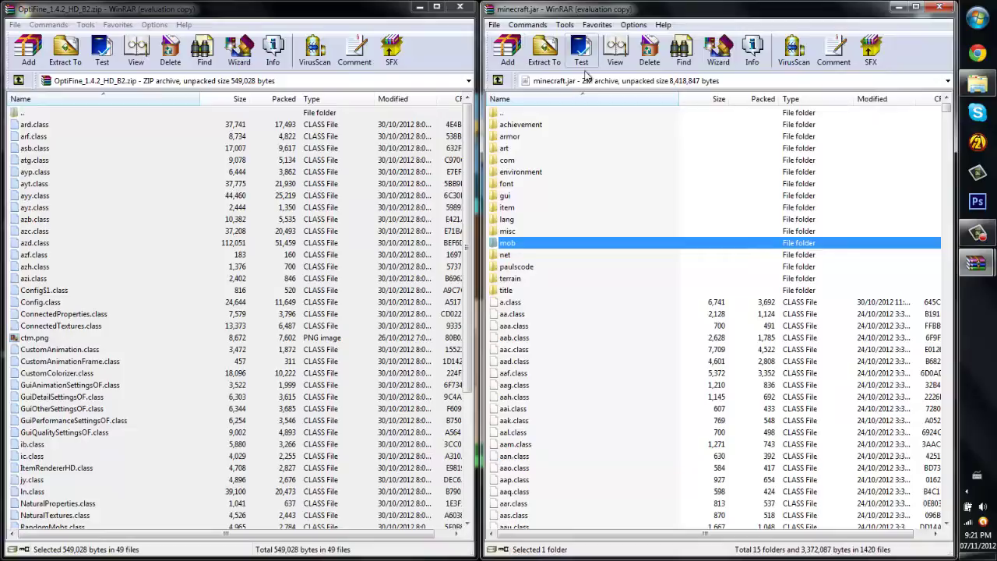
left_click(467, 8)
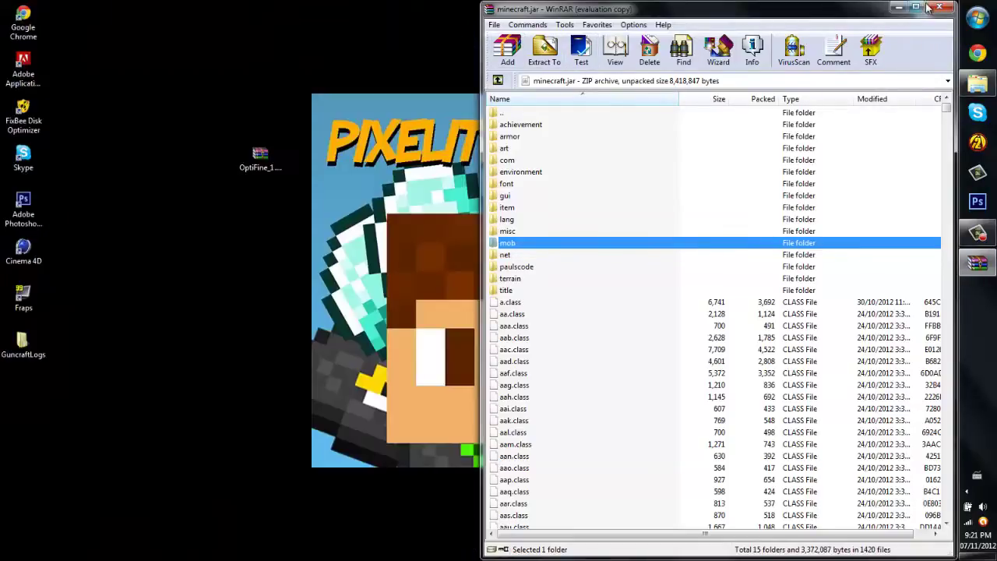
left_click(932, 9)
mouse_move(977, 84)
left_click(861, 124)
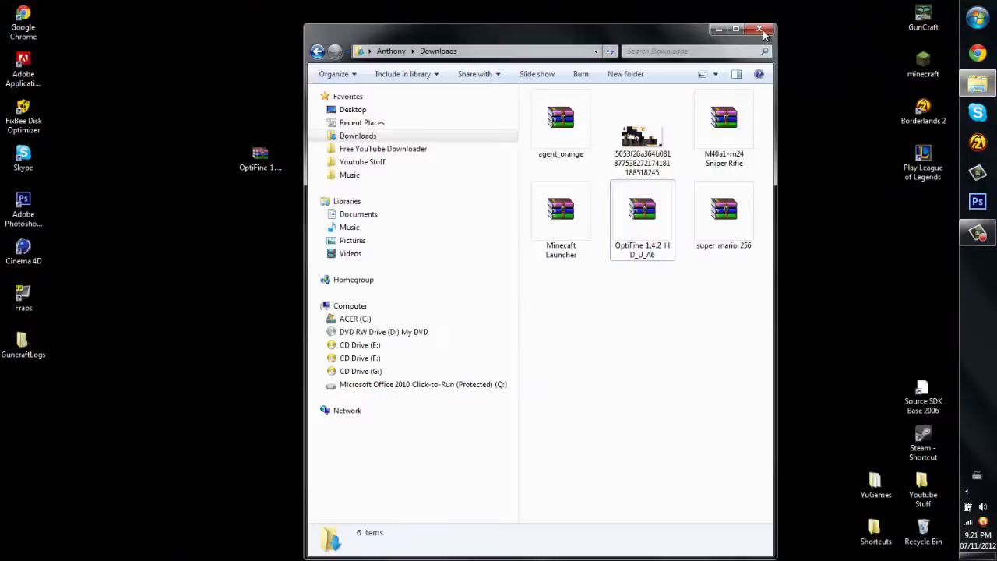
left_click(759, 30)
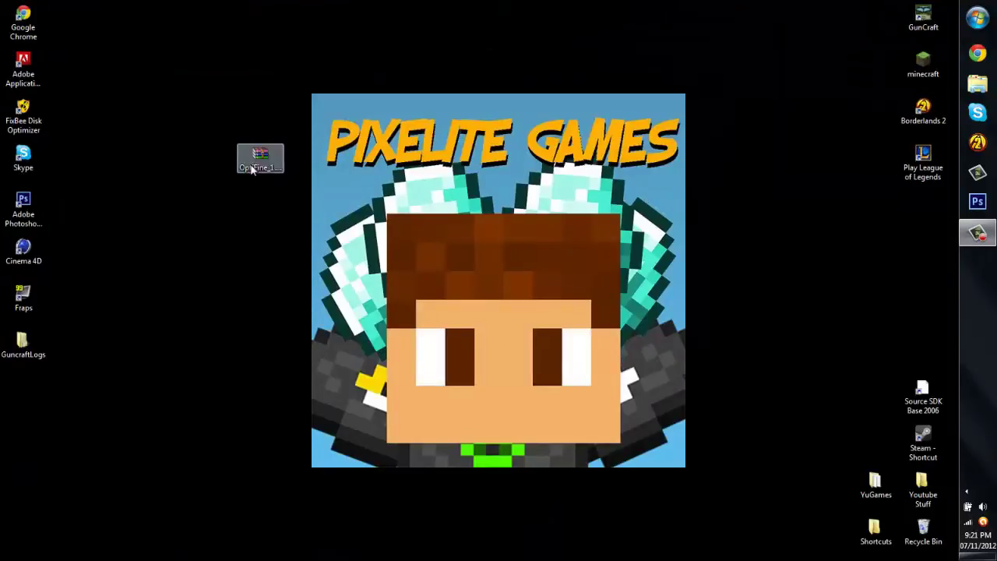
left_click_drag(185, 270, 9, 387)
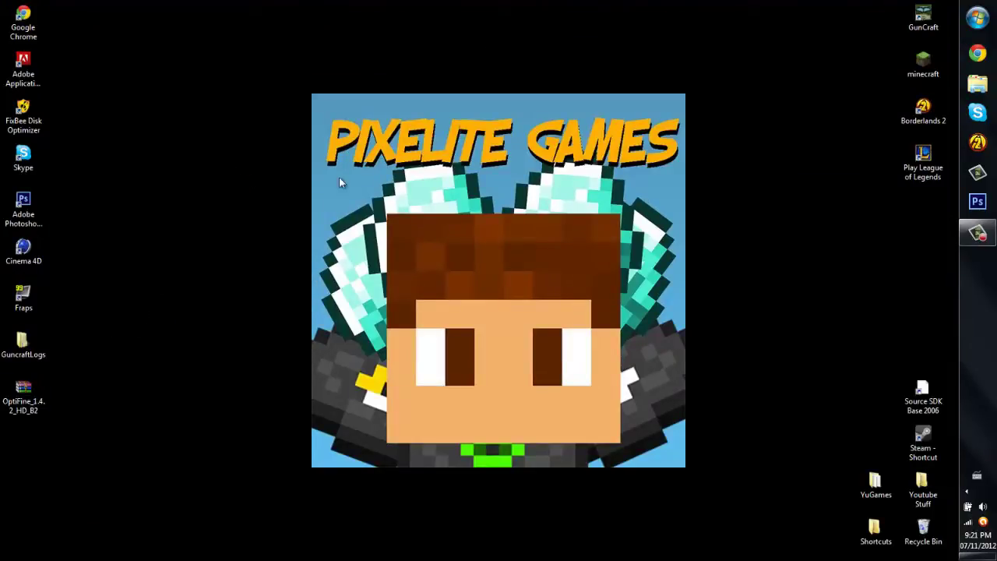
left_click_drag(290, 78, 700, 480)
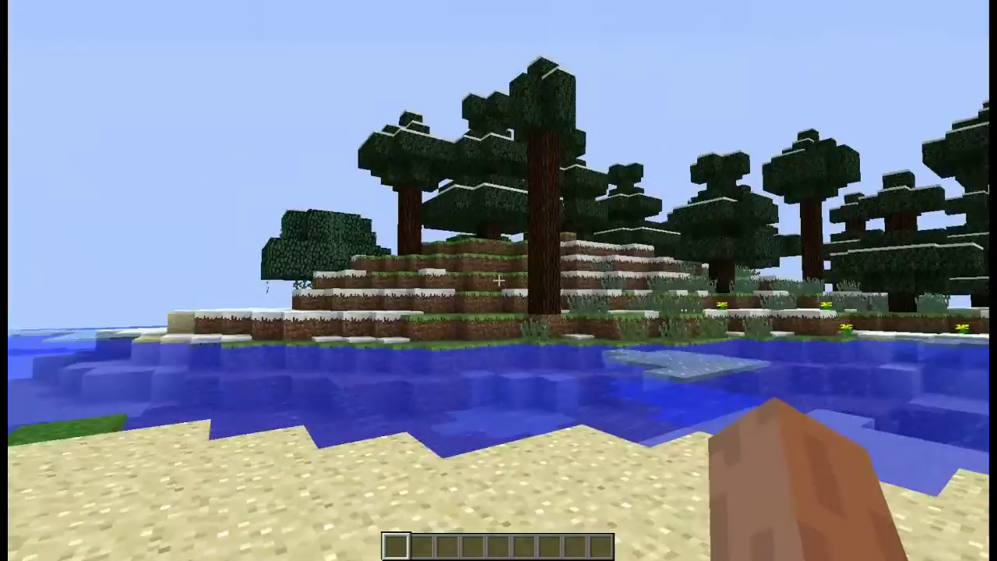
Step: Show Minecraft's debug overlay to check the frame rate and the loaded OptiFine version, and hide it again
key("F3")
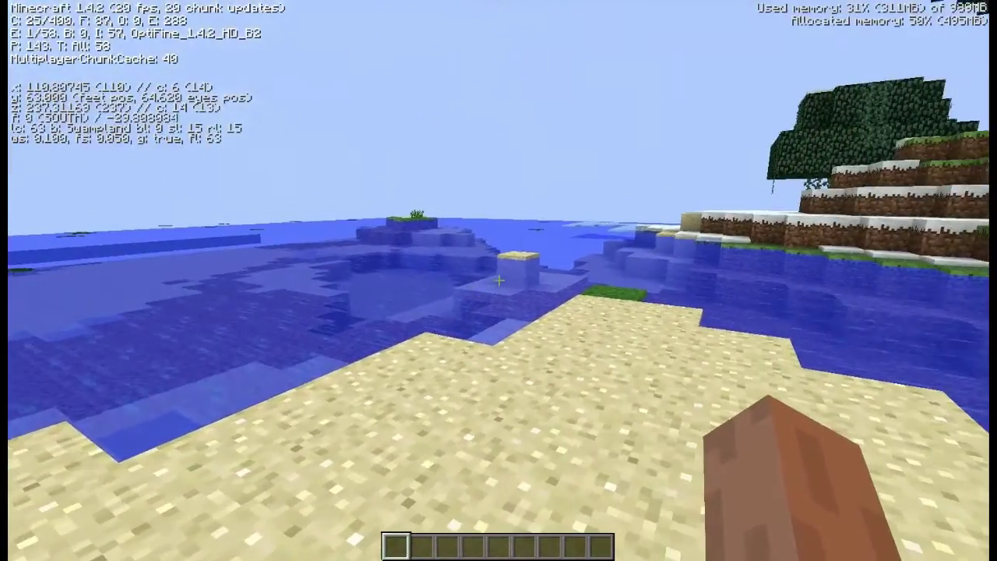
key("F3")
key("w")
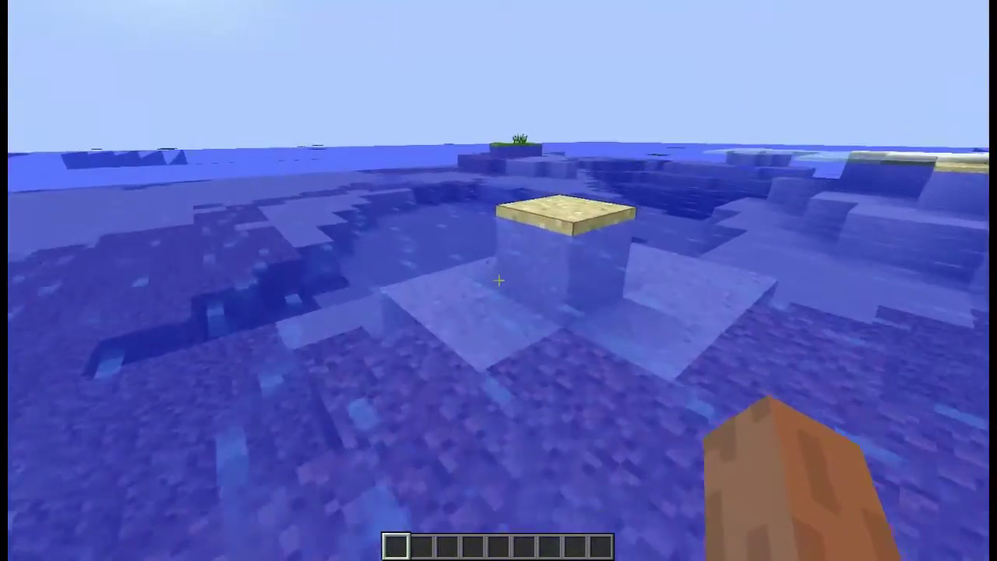
key("w")
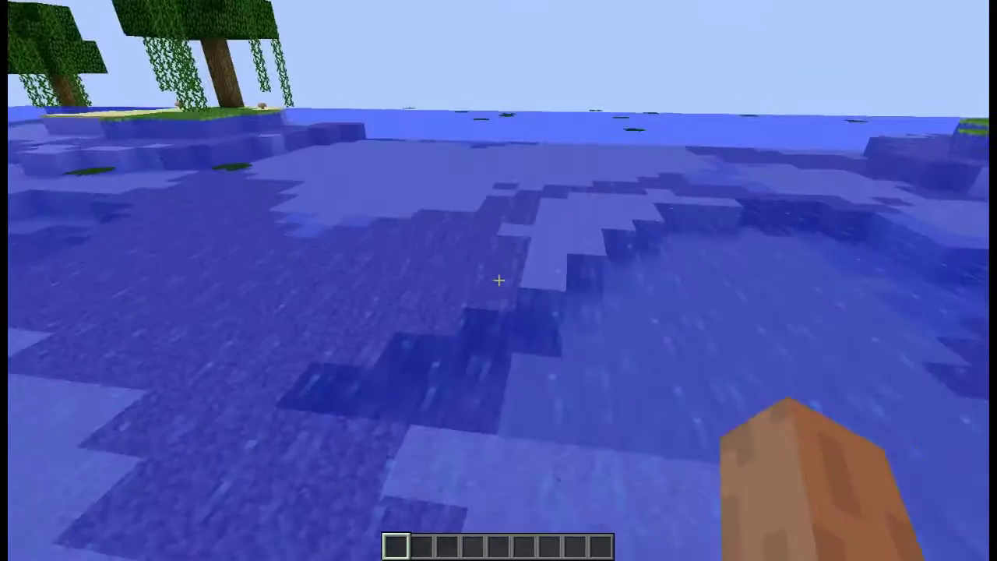
key("w")
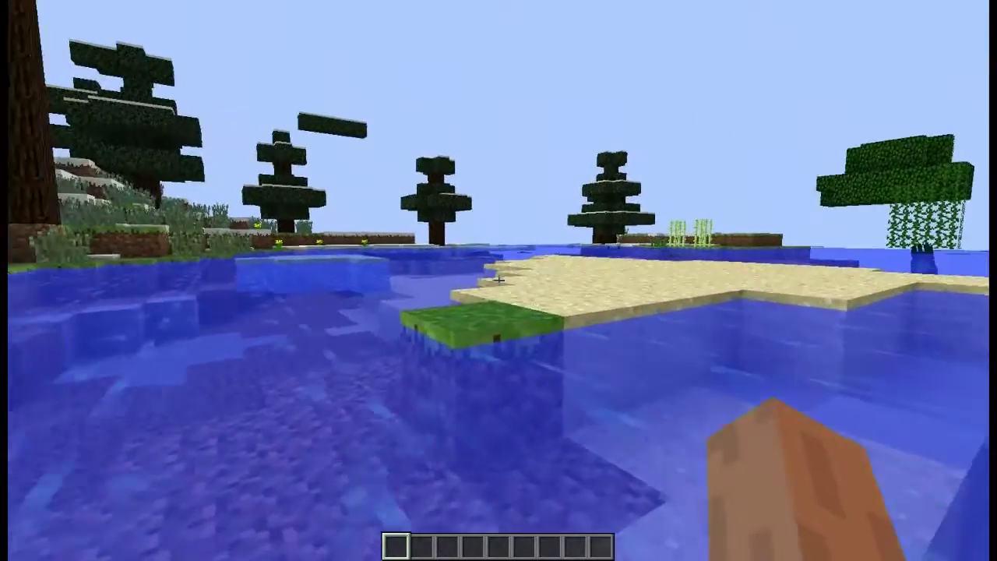
key("w")
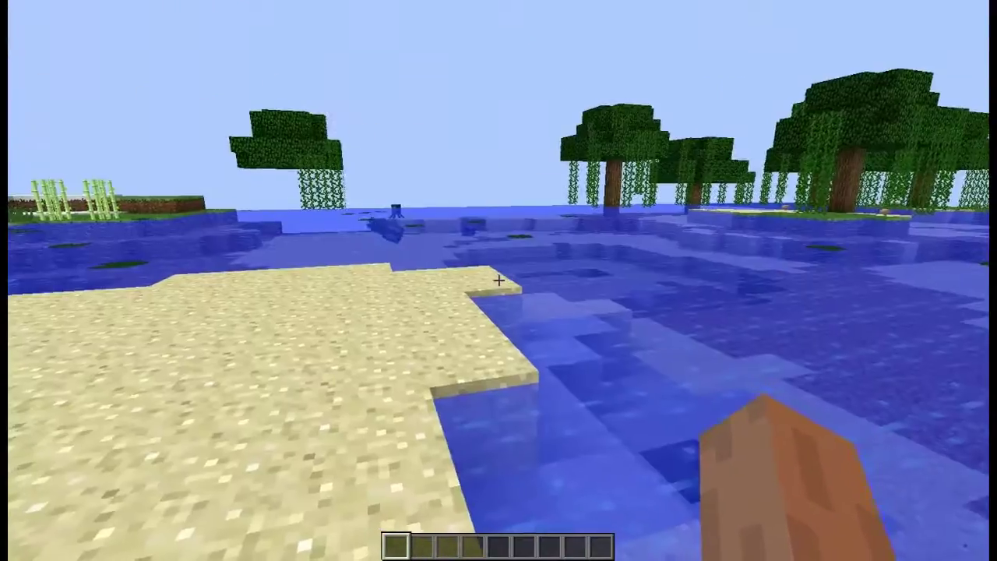
key("w")
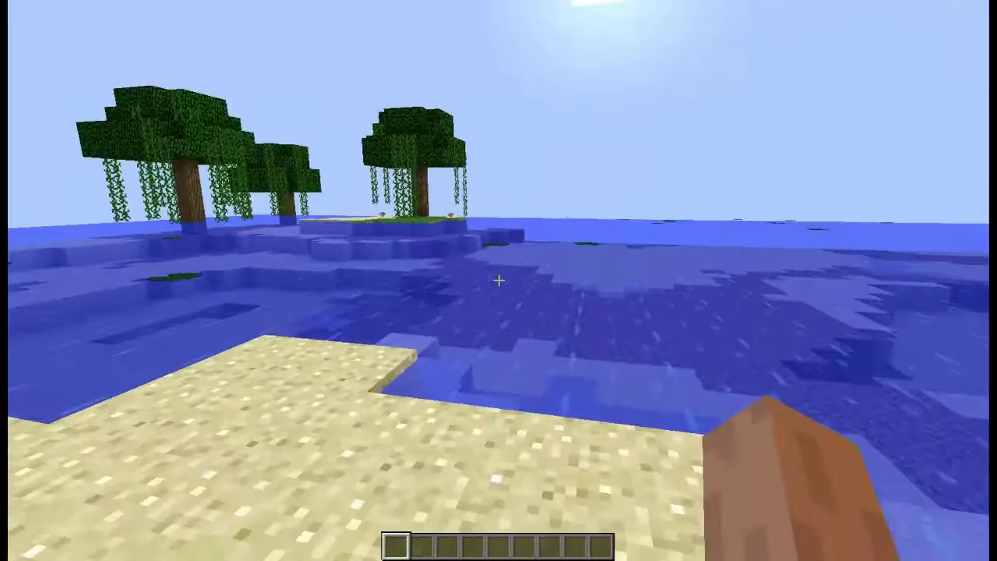
key("w")
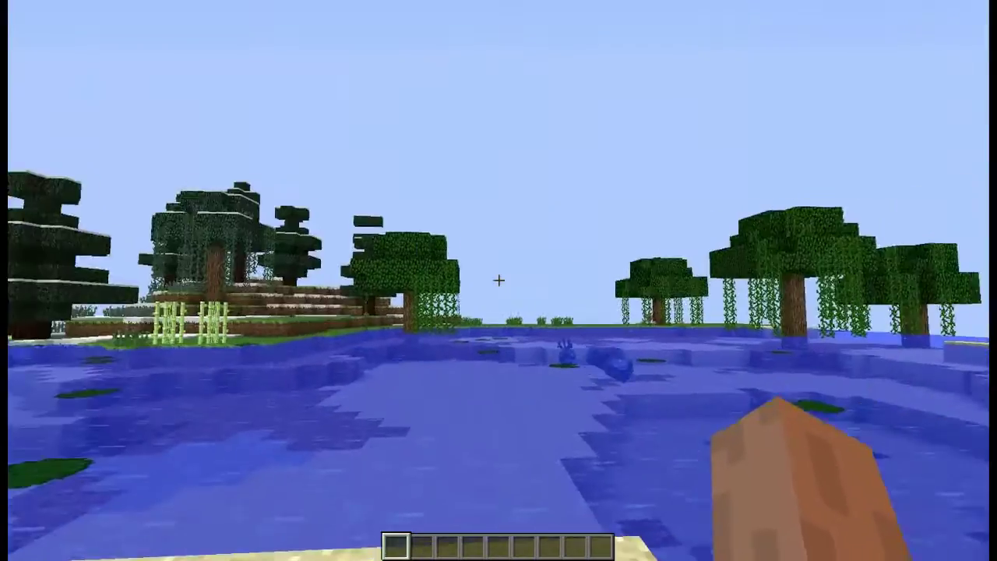
key("w")
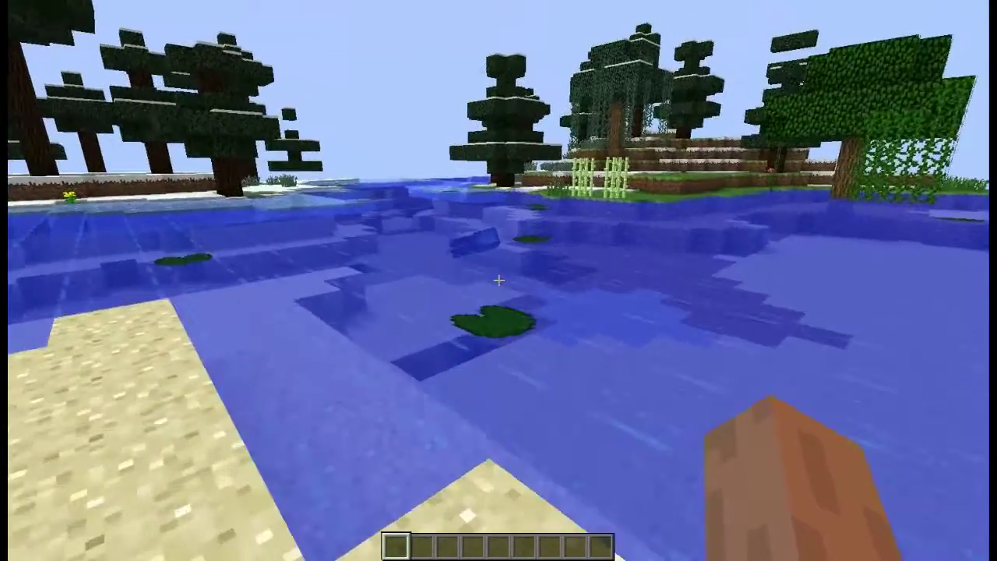
key("w")
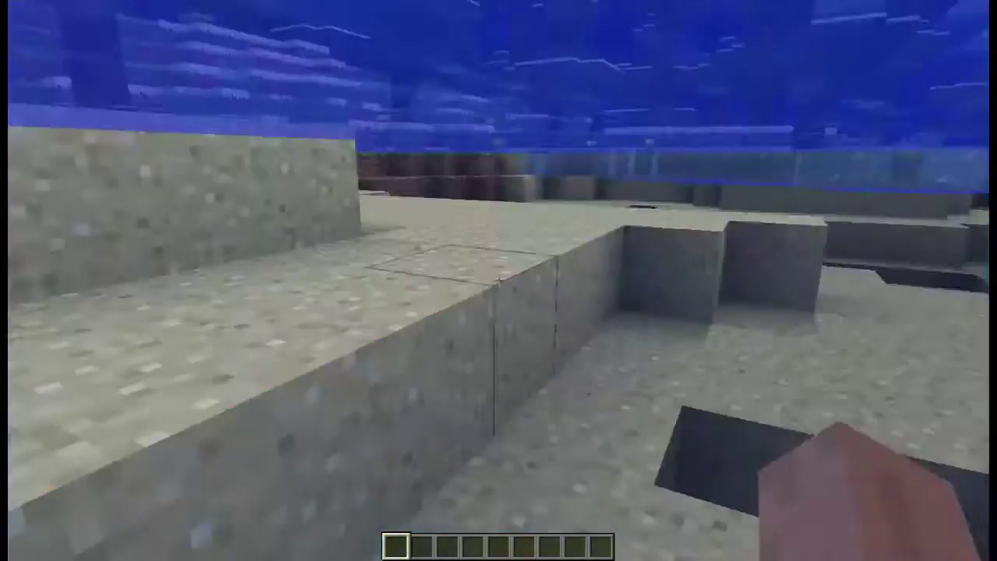
key("w")
key("space")
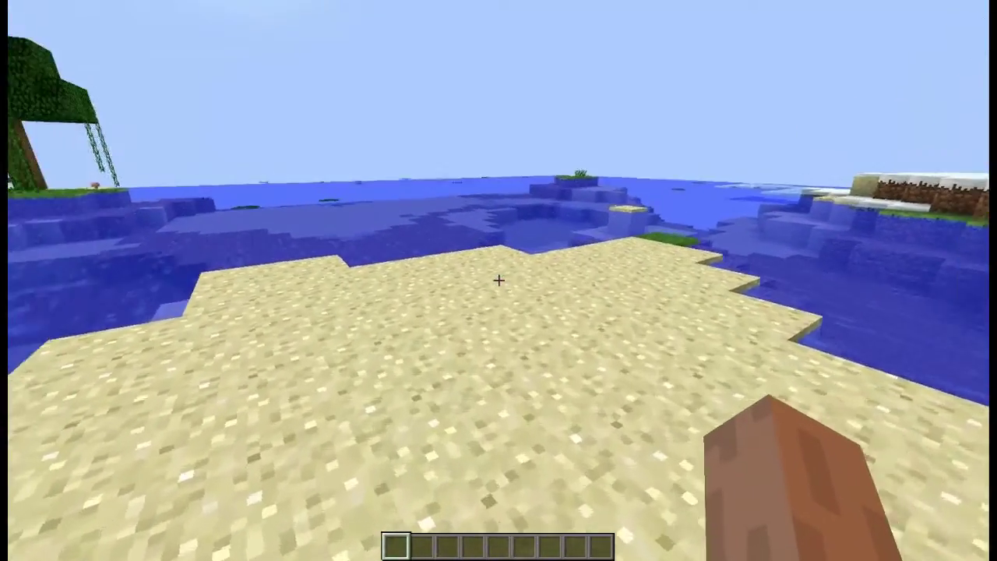
key("w")
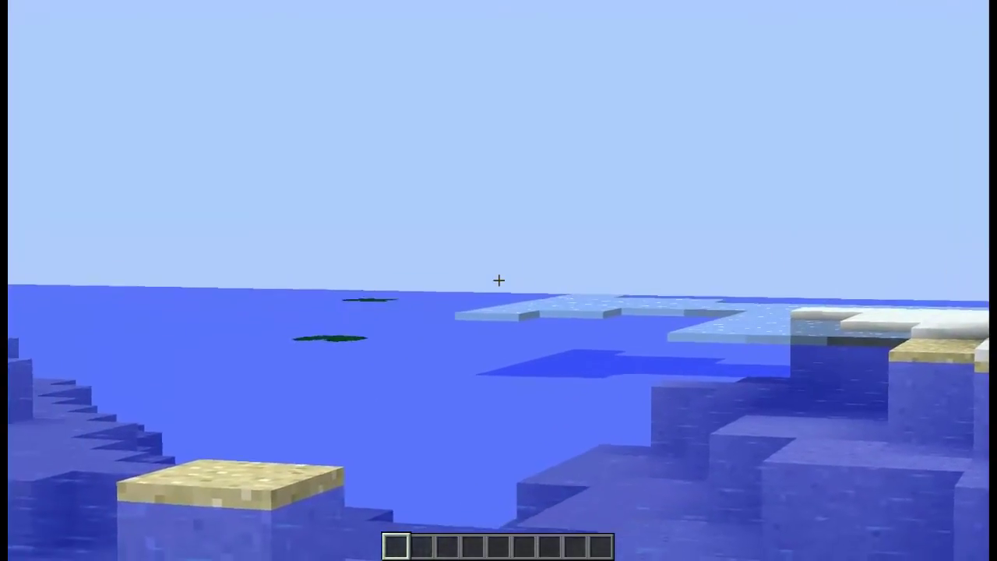
Step: Cycle the camera through the third-person views to look at the character and return to first person
key("F5")
key("F5")
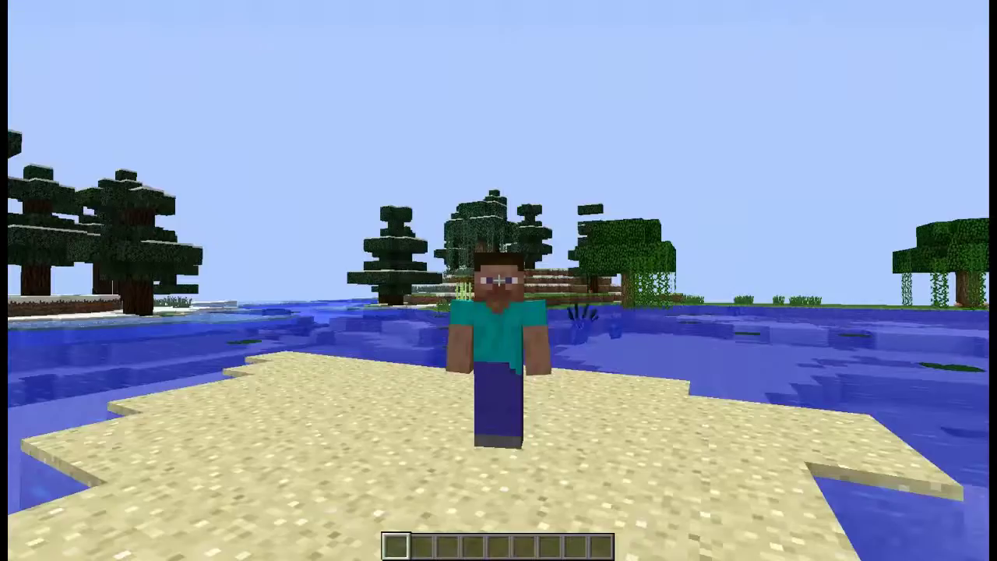
key("F5")
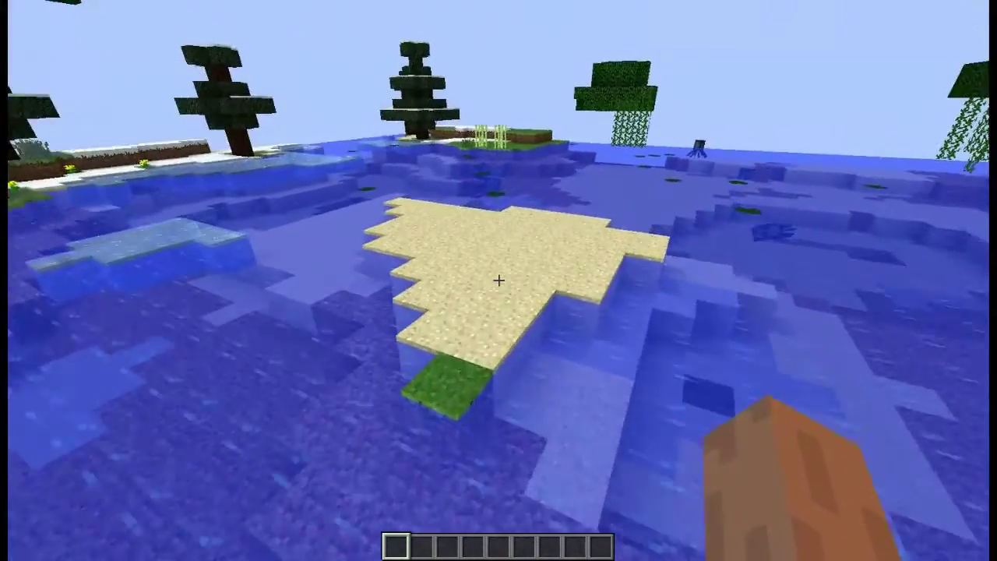
key("w")
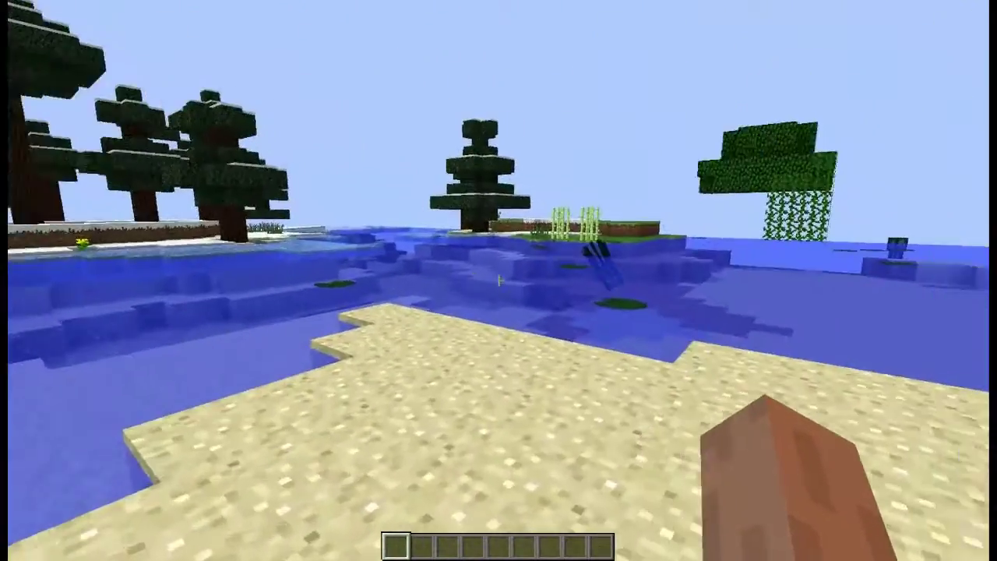
key("w")
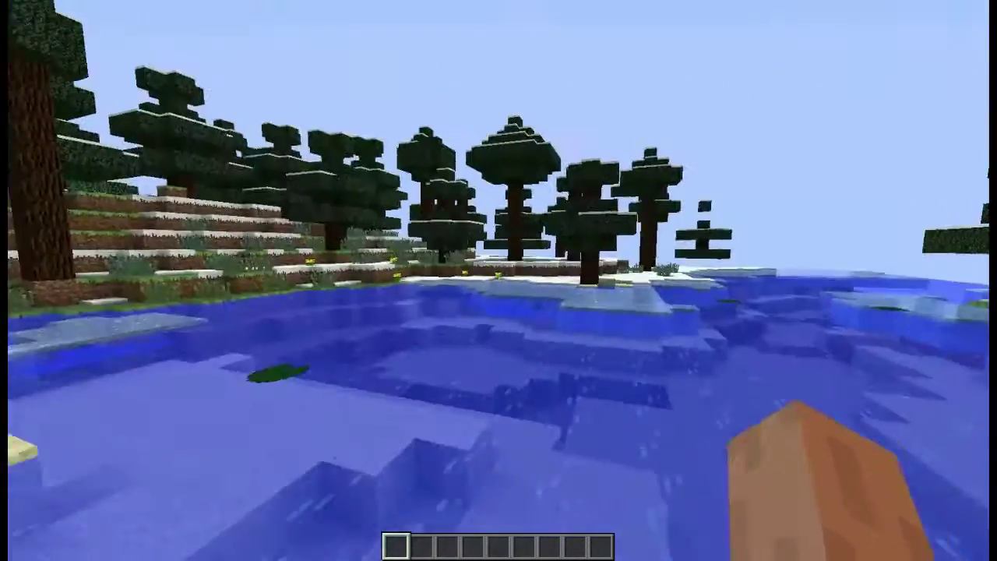
key("shift")
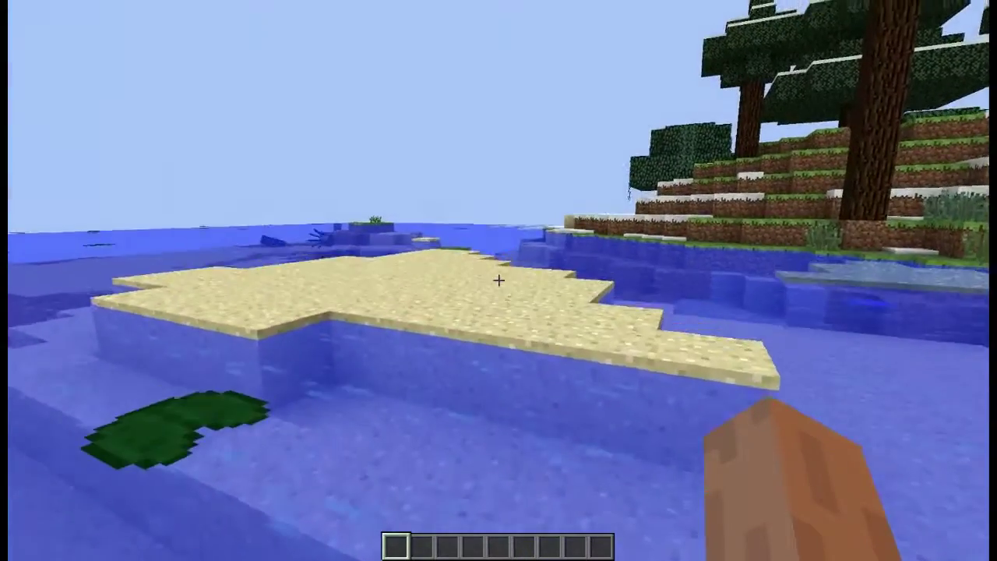
key("w")
key("space")
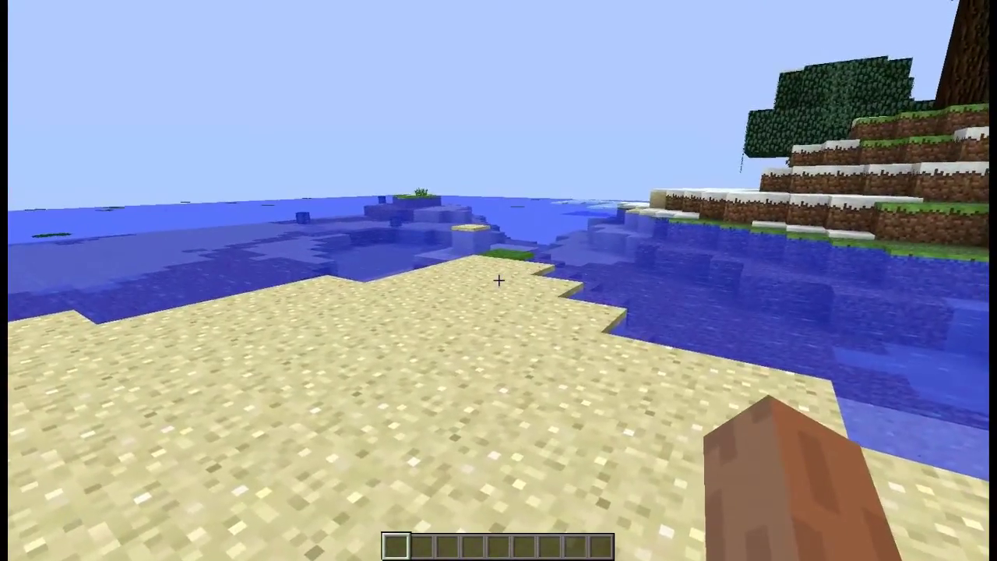
Step: Pause the game and bring up the game menu
key("Escape")
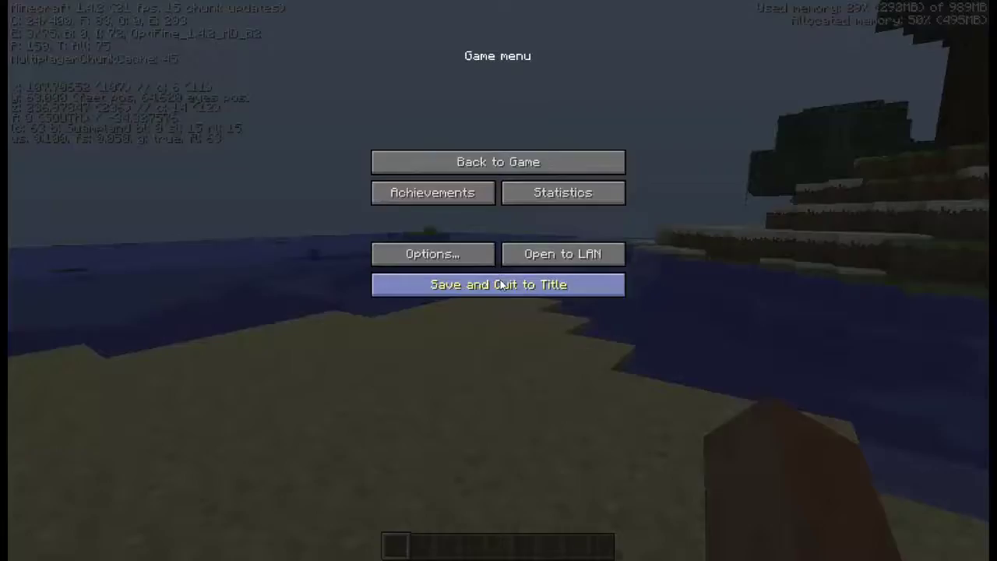
Step: Resume the game and travel past the sand island's grass tip through the water and back, watching performance in the debug overlay
key("Escape")
key("w")
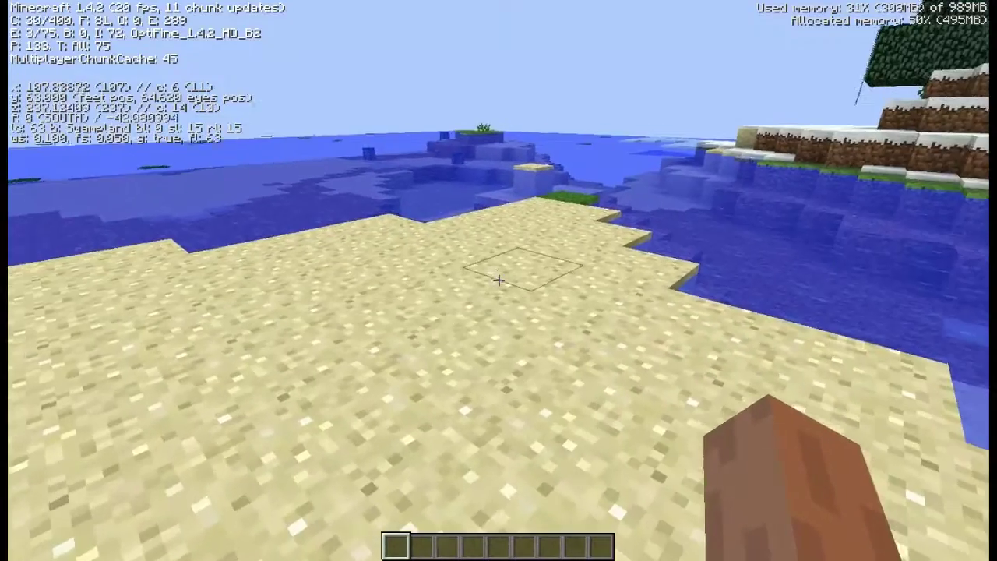
key("w")
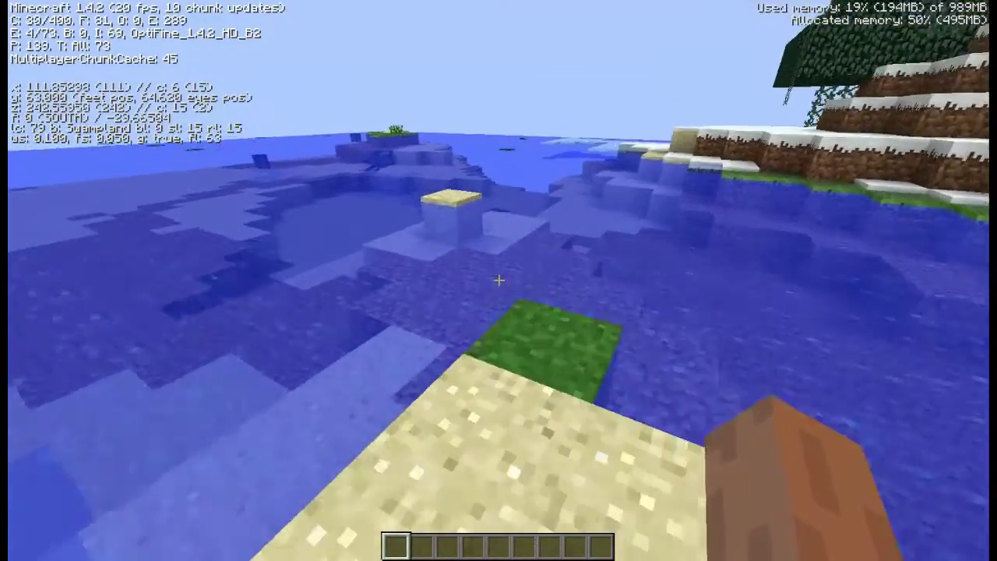
key("w")
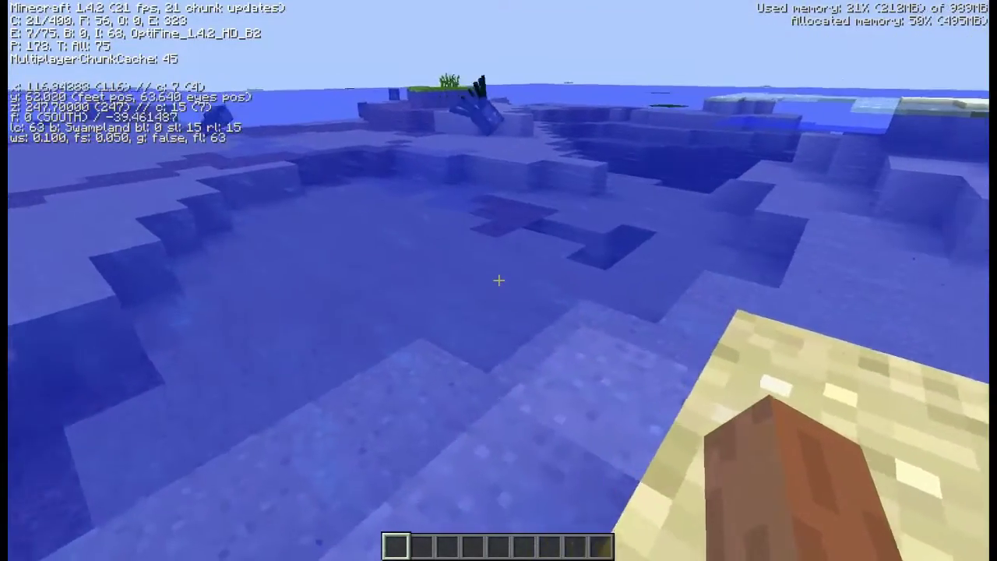
key("w")
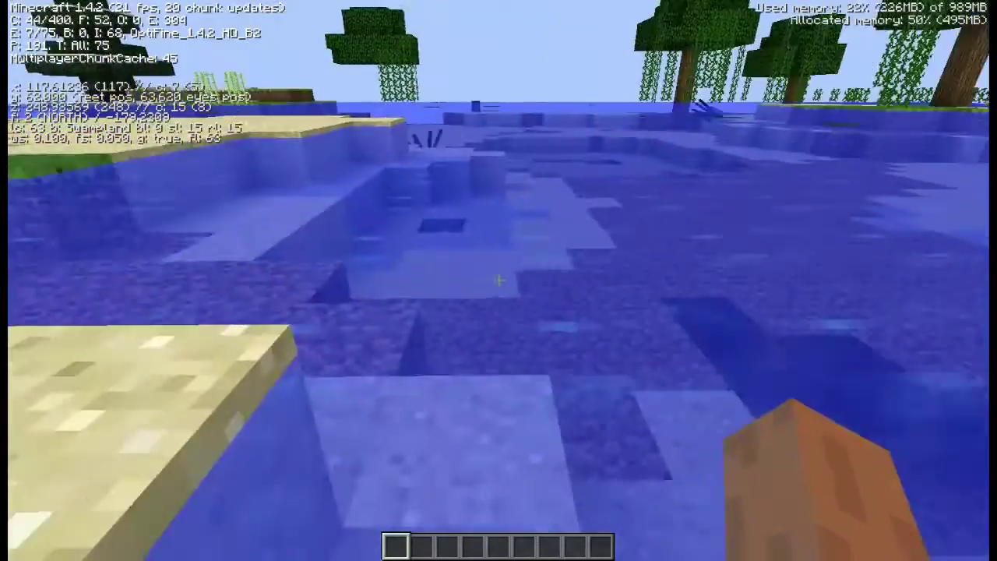
key("w")
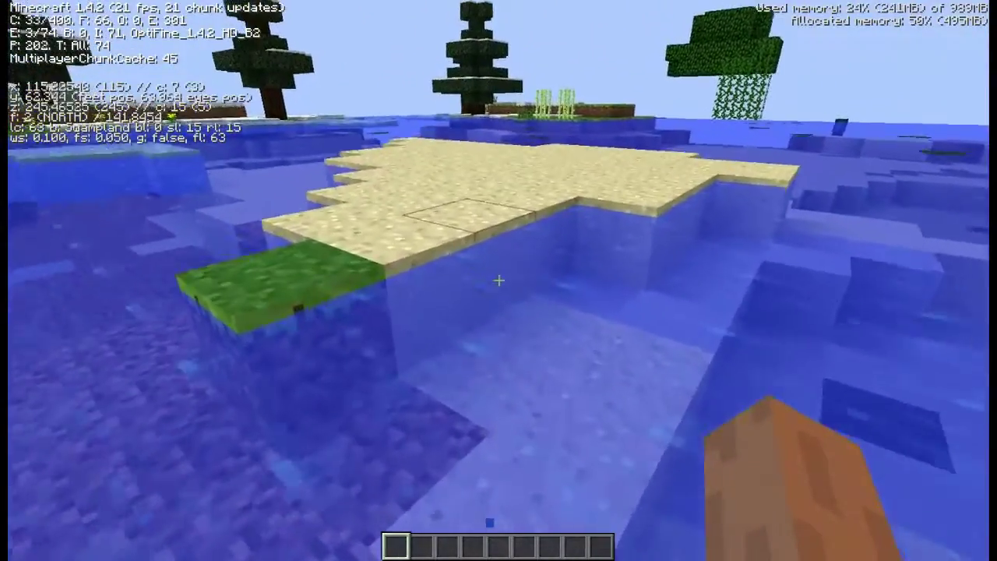
key("w")
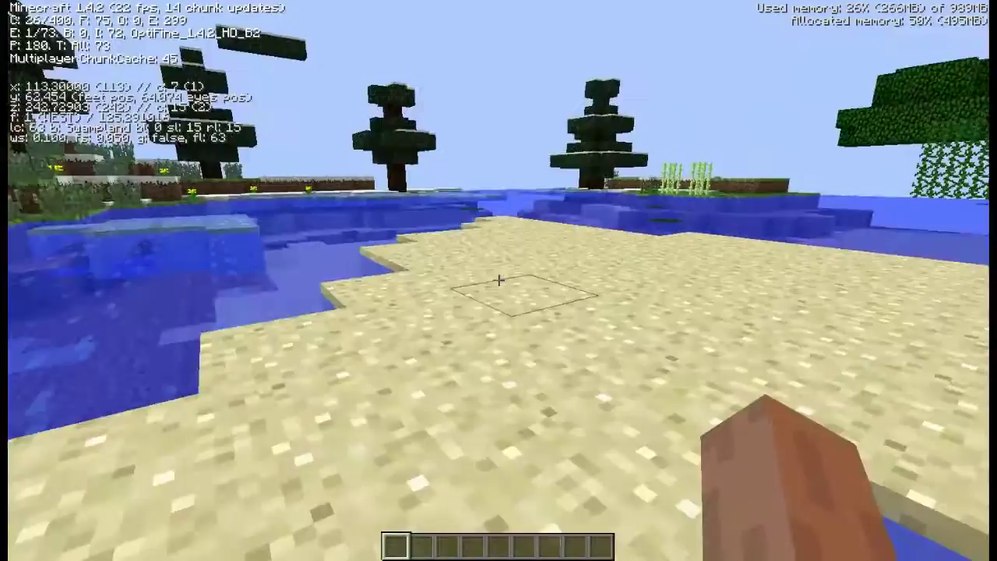
key("Escape")
key("Escape")
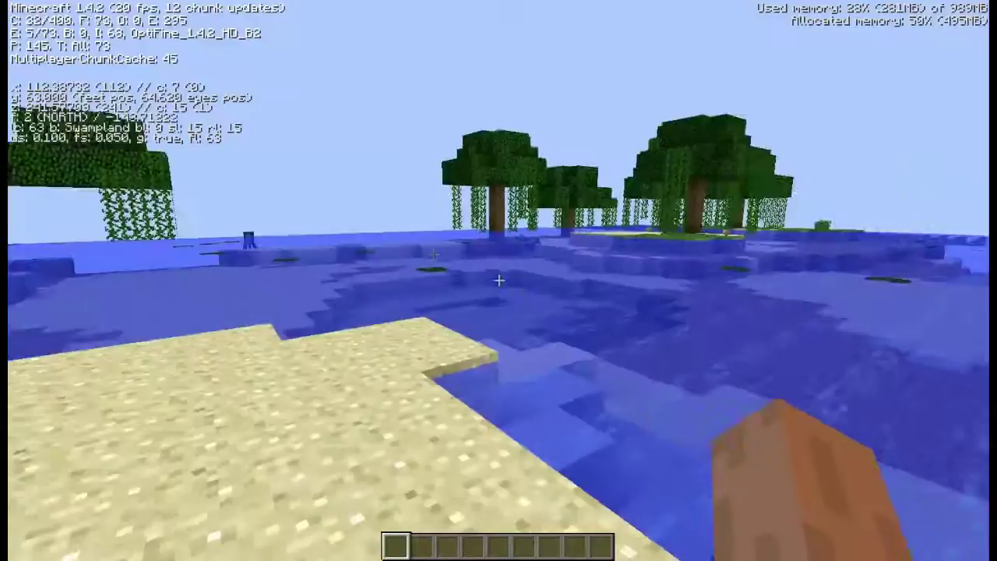
Step: Look around the swamp from the sand island, select the third hotbar slot, and hide the debug overlay
key("F3")
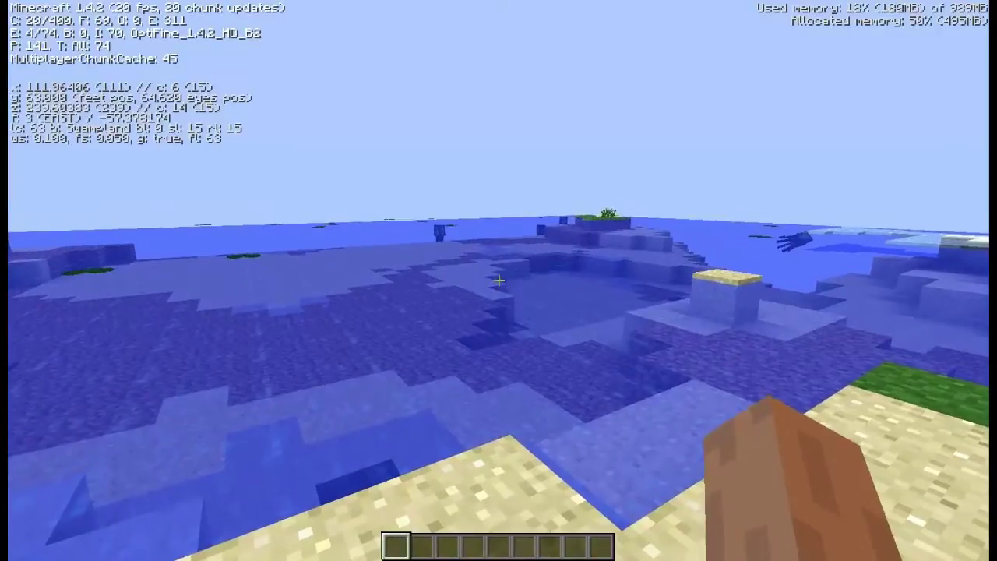
key("a")
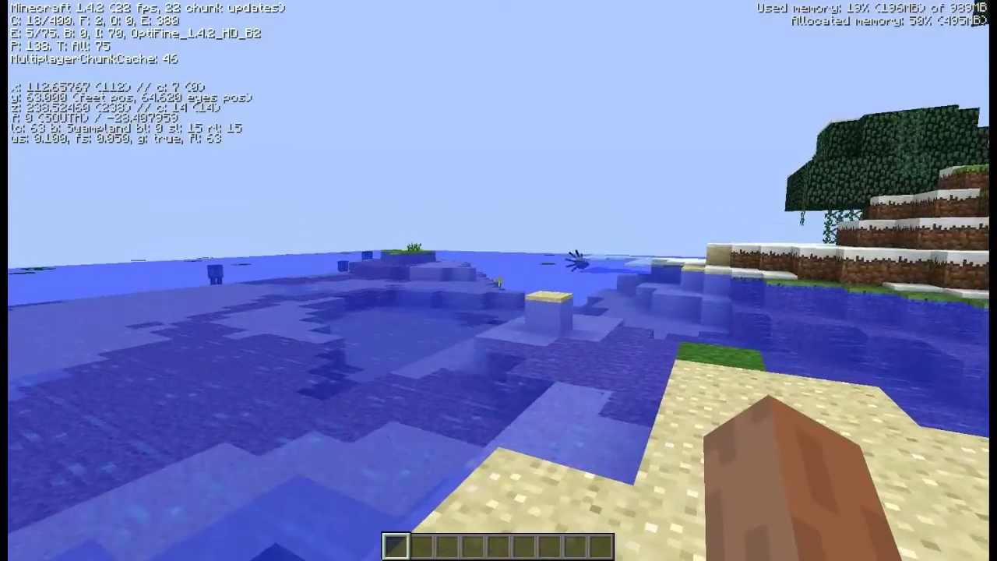
key("w")
scroll(499, 281, "down", 2)
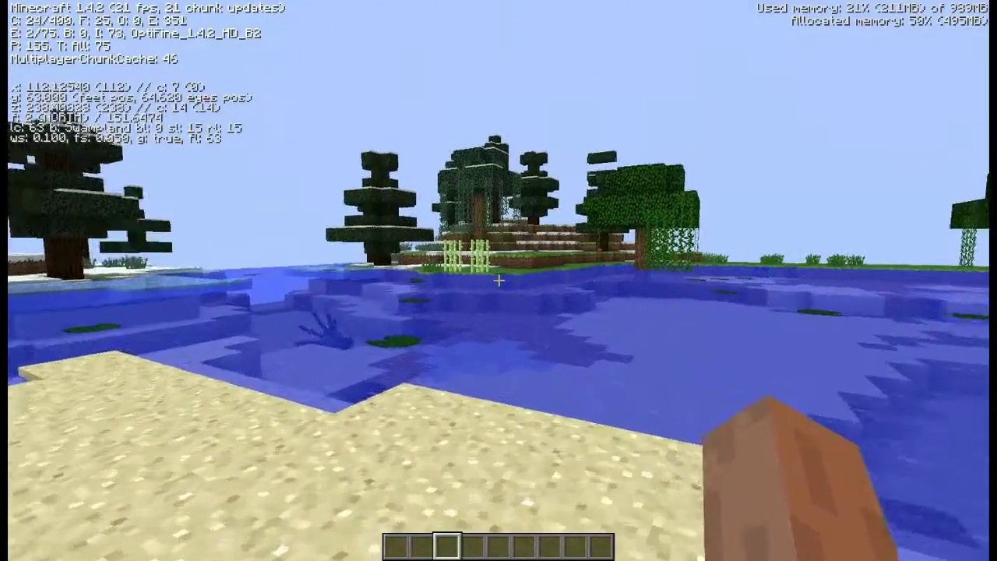
key("w")
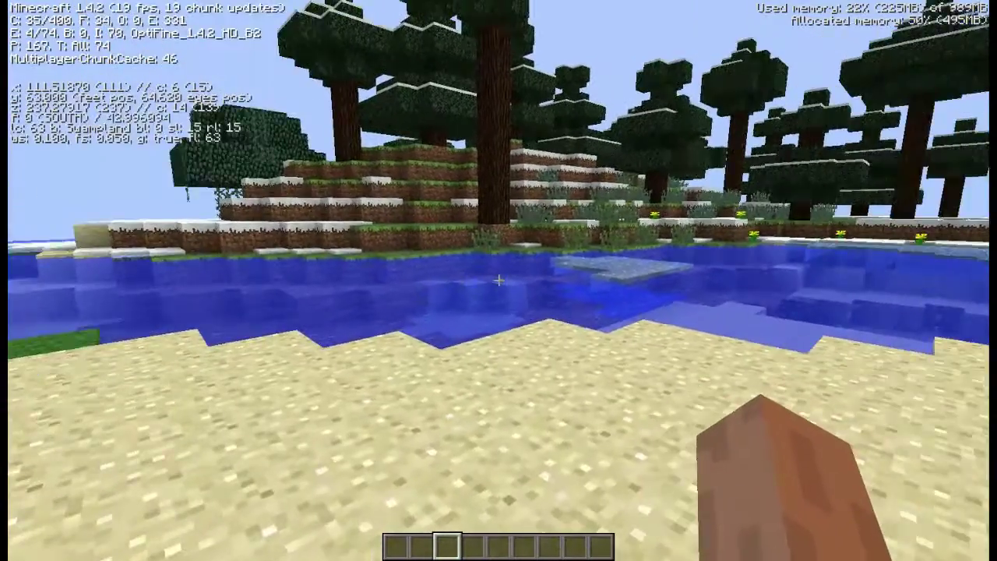
key("F3")
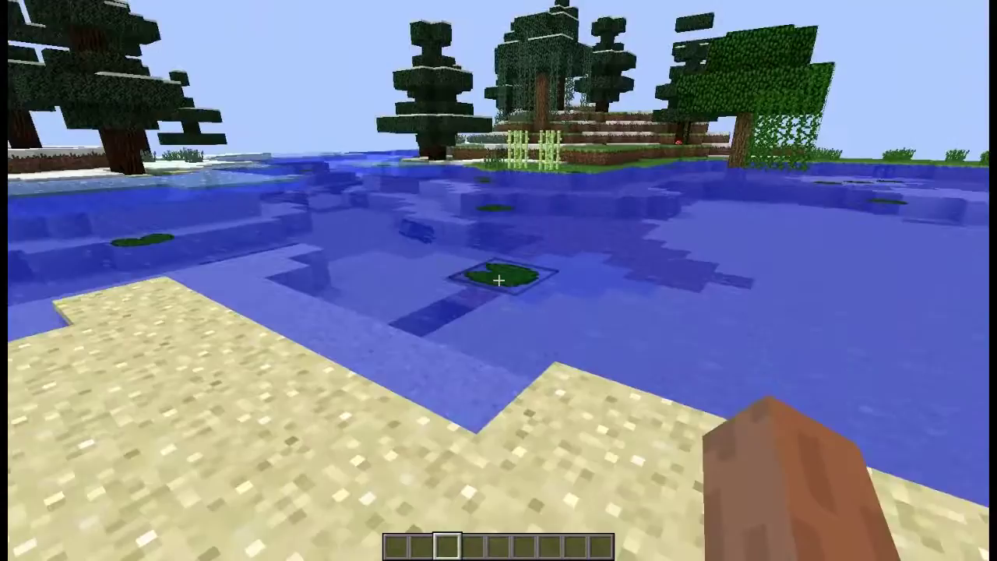
Step: Swim out among the lily pads beside the sand island and jump back towards the shore to check how smoothly the game runs
key("w")
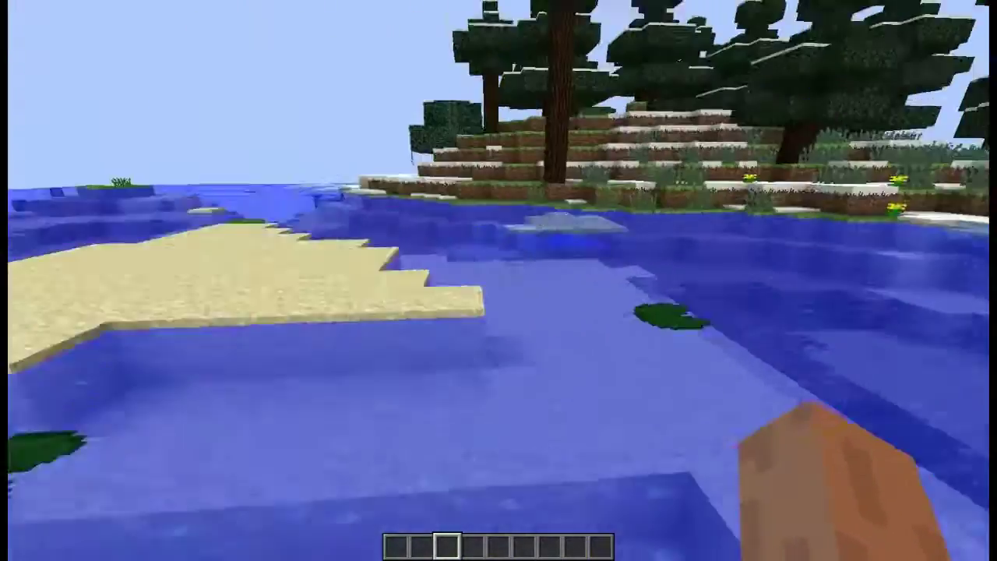
key("w")
key("space")
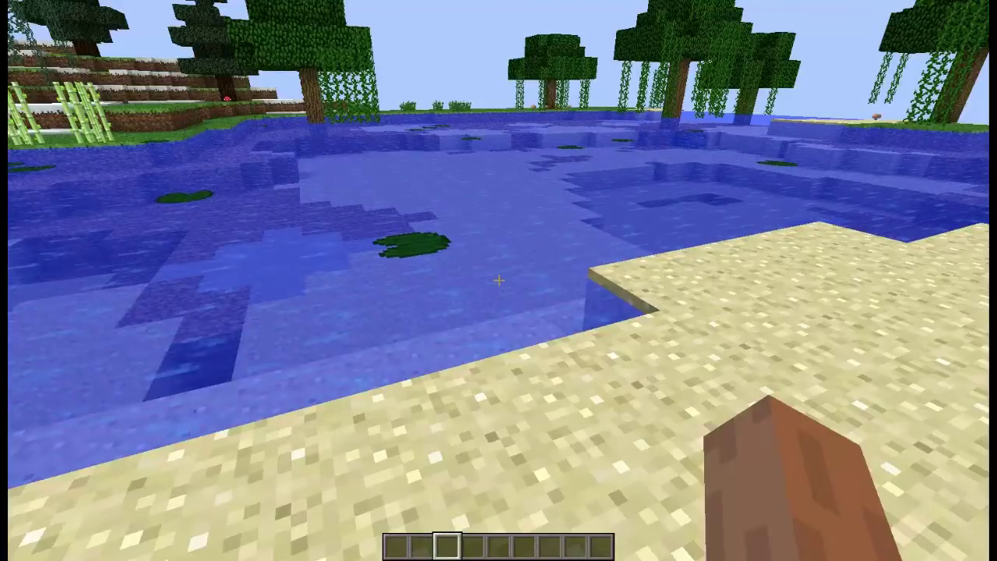
key("w")
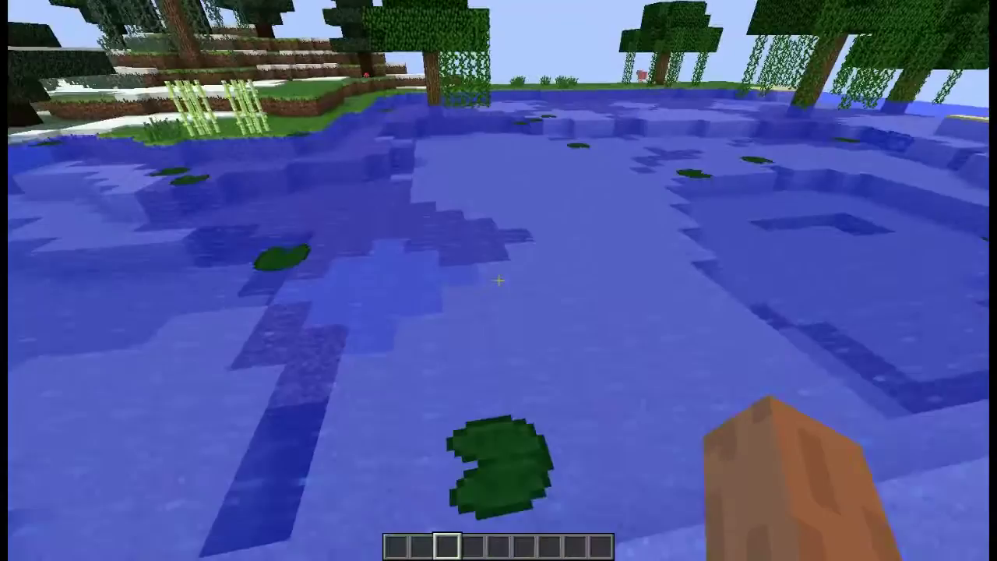
key("w")
key("space")
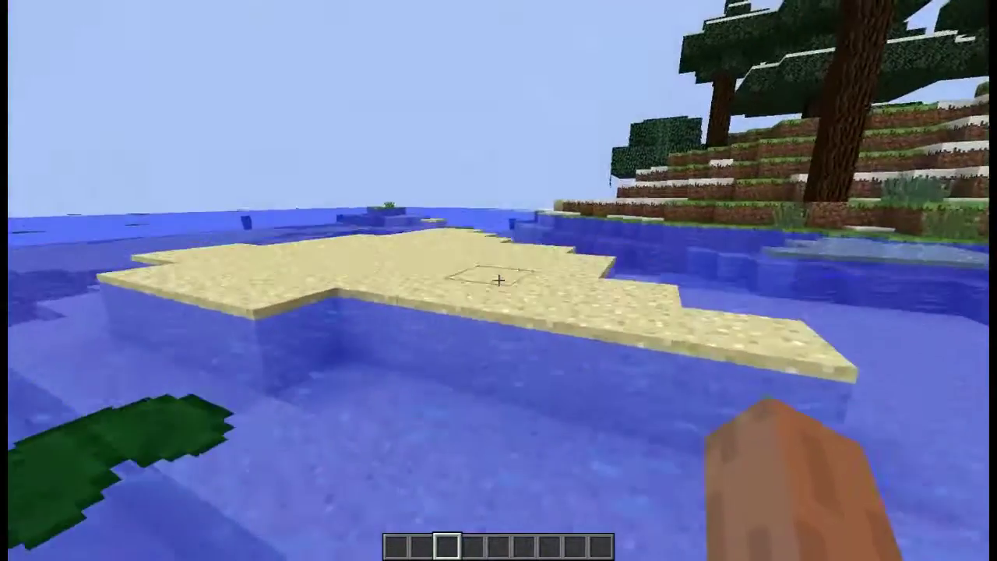
Step: Cross the sand island to the lone sand block in the water and return to the island
key("w")
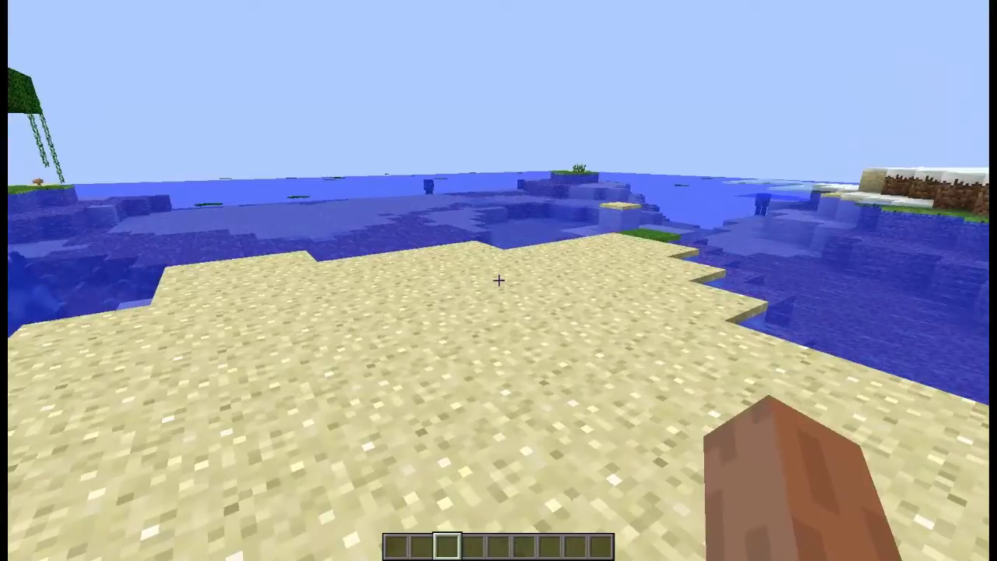
key("w")
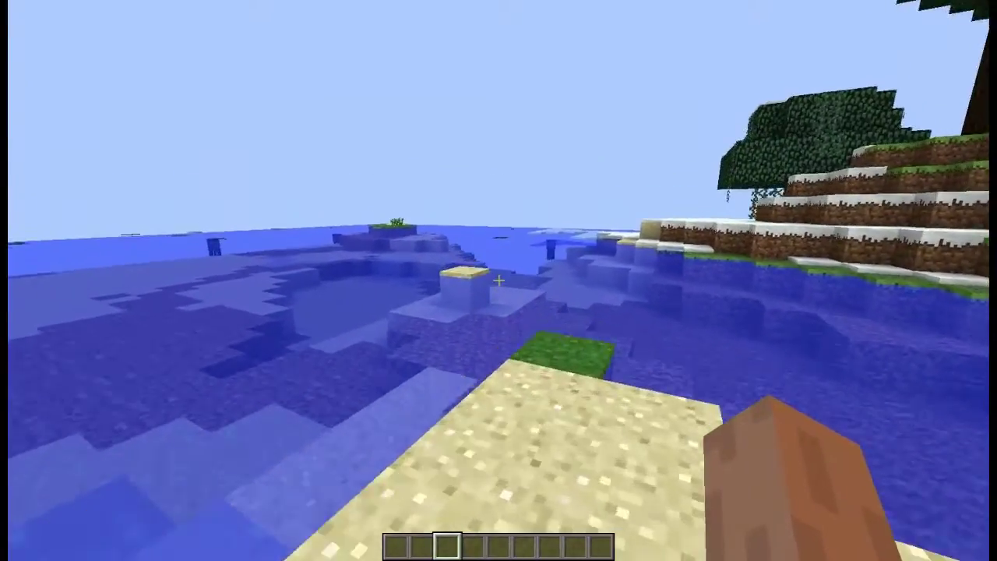
key("w")
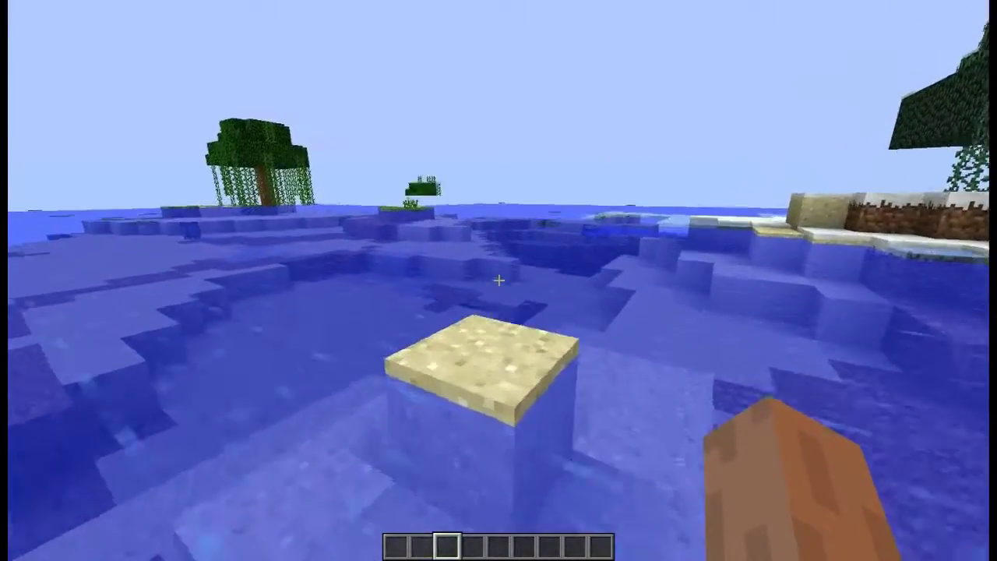
key("w")
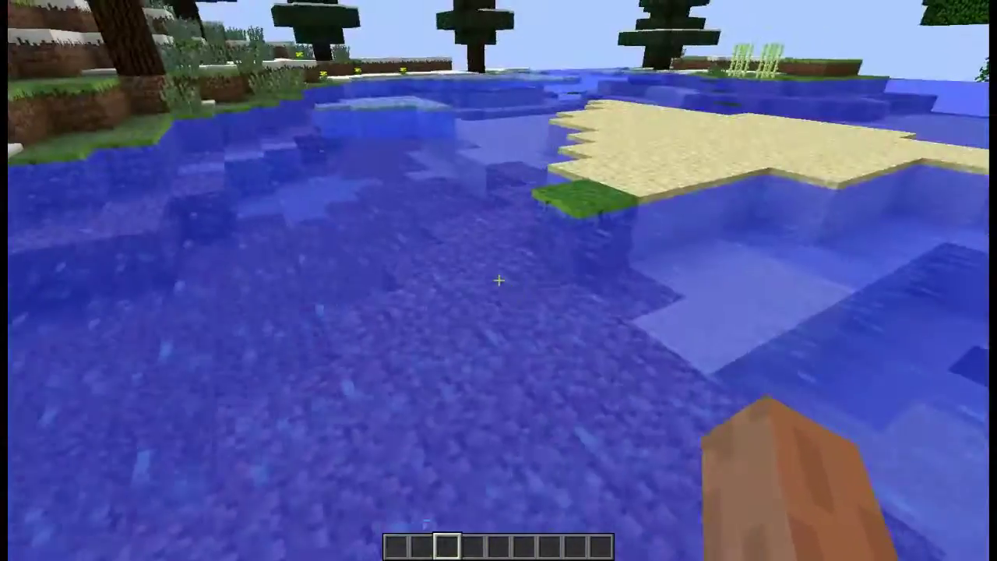
key("w")
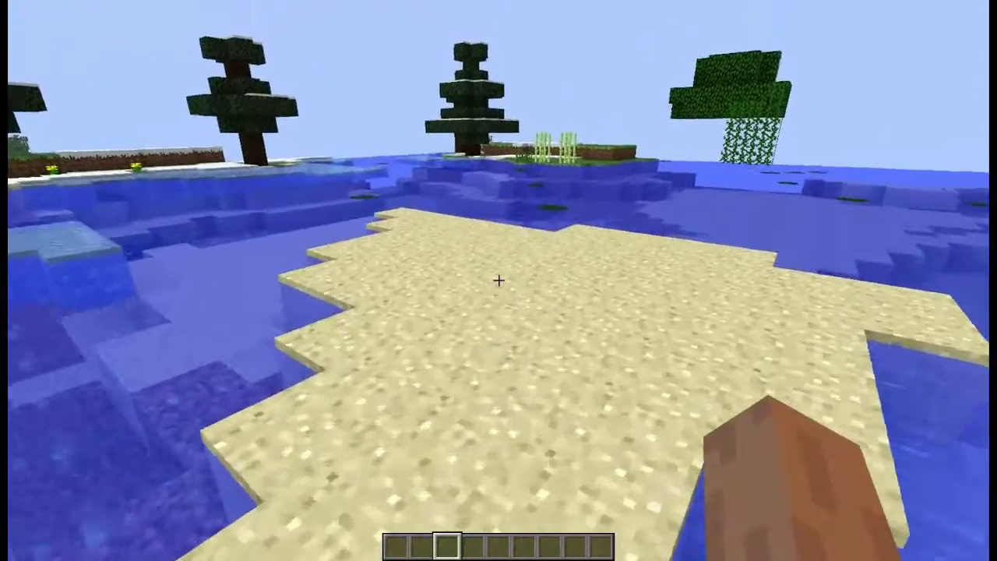
Step: View the distant trees from the sand island, enter the water towards the sugar cane, and climb back onto the sand
key("c")
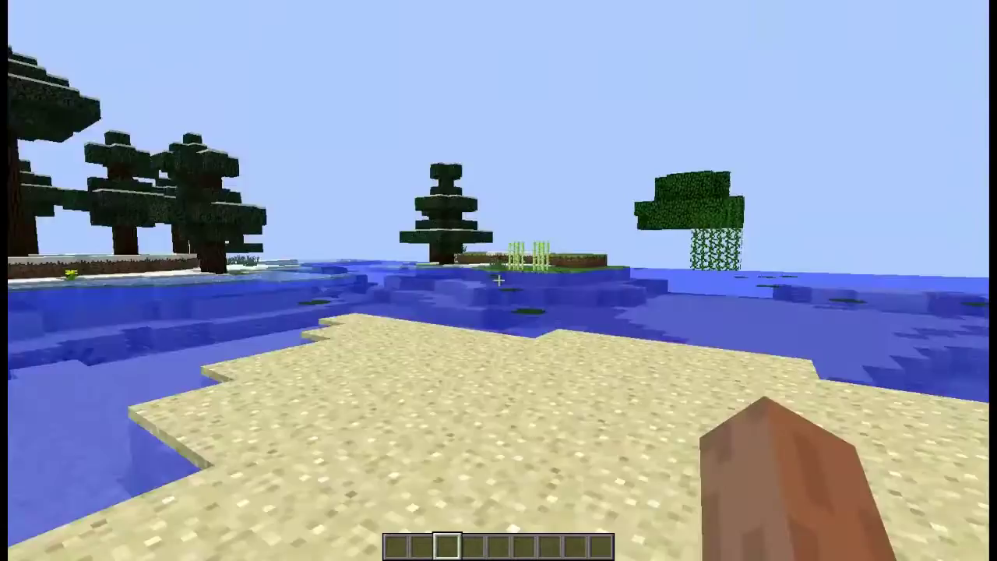
key("w")
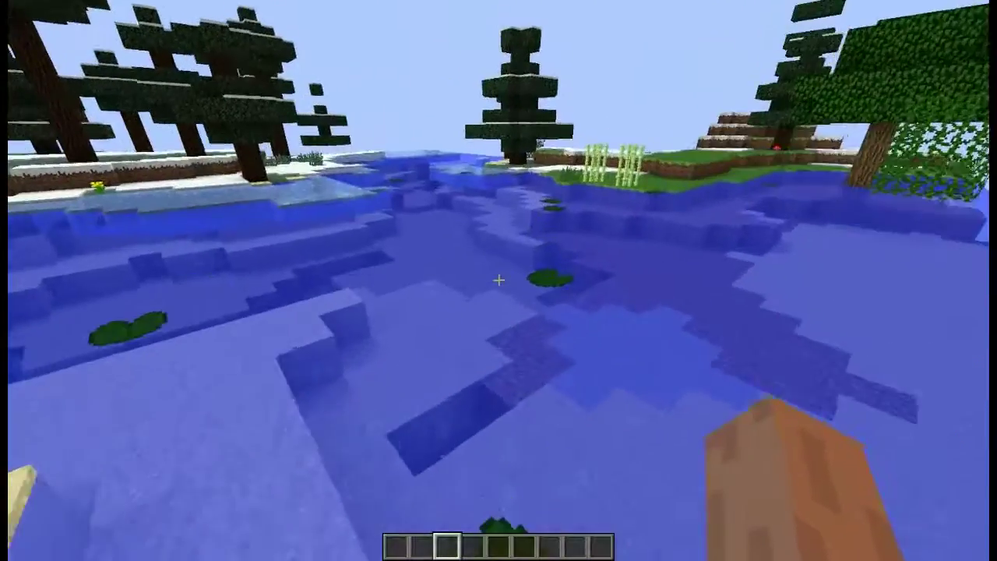
key("w")
key("space")
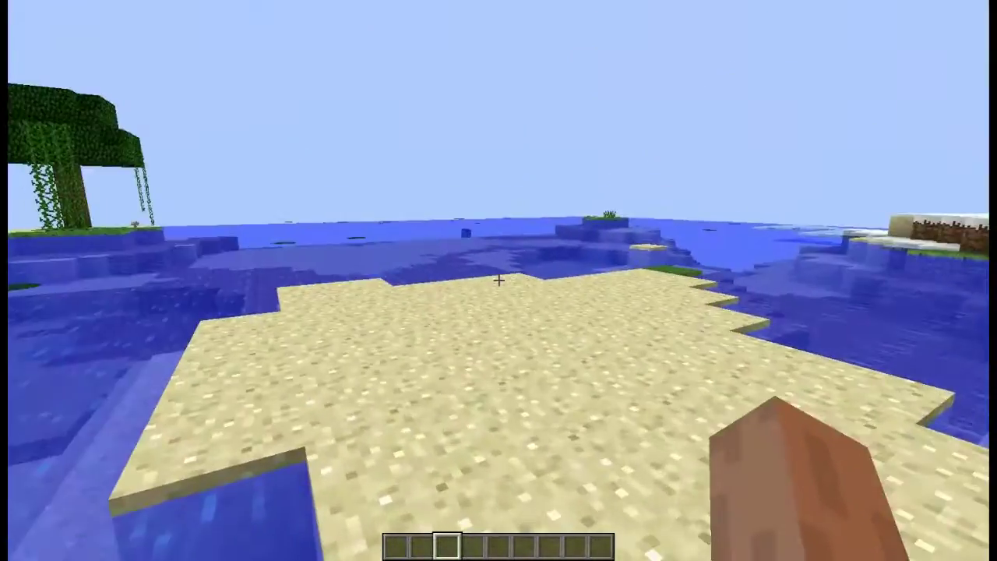